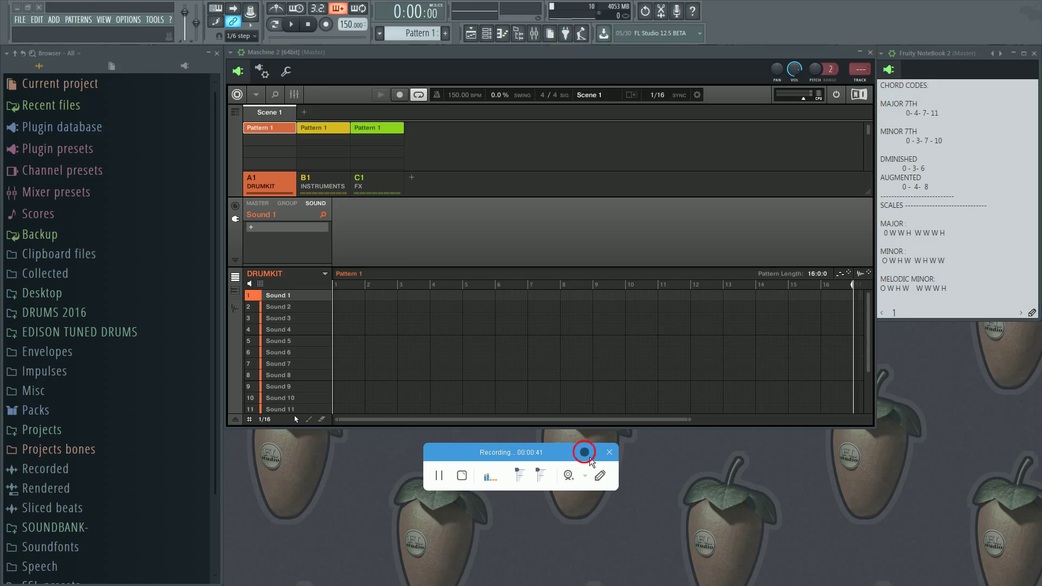
- Delete the Pattern 1 slots of the FX and INSTRUMENTS groups in Maschine 2
left_click_drag(589, 453, 991, 534)
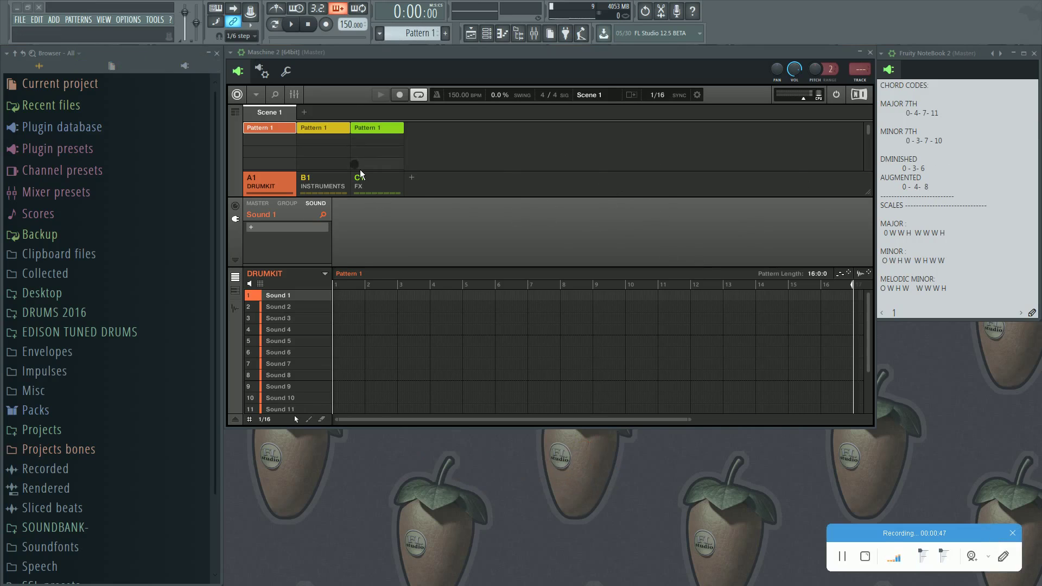
left_click(315, 134)
right_click(385, 138)
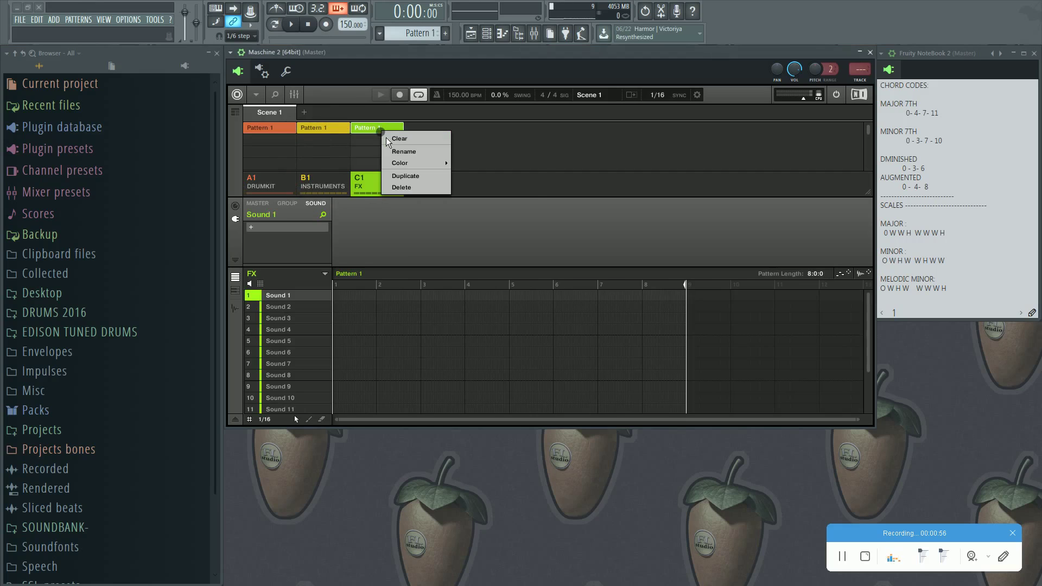
left_click(402, 187)
right_click(347, 136)
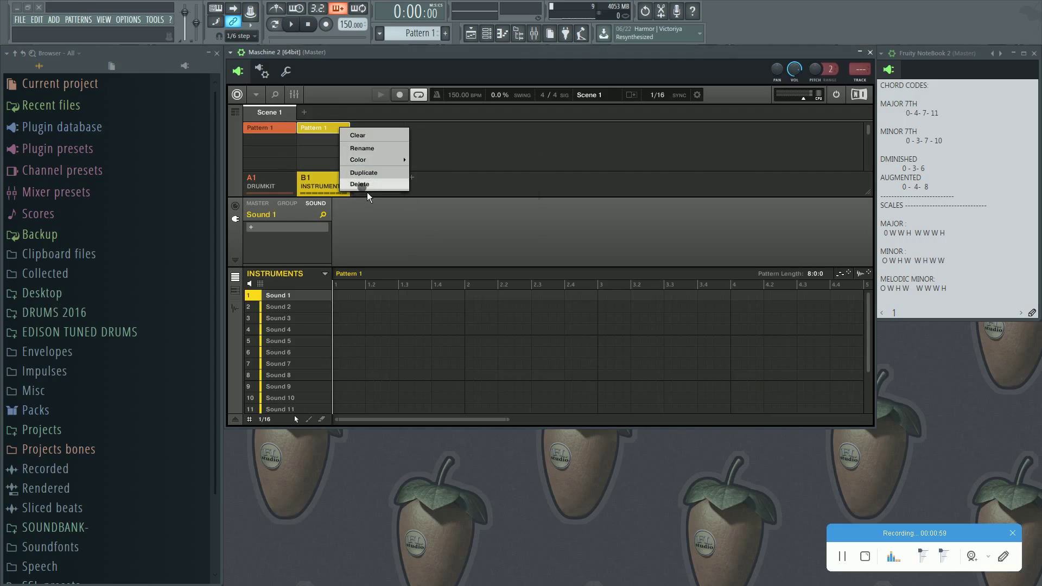
left_click(368, 188)
- Delete the FX, INSTRUMENTS and DRUMKIT groups and show the FL mixer behind Maschine
right_click(369, 190)
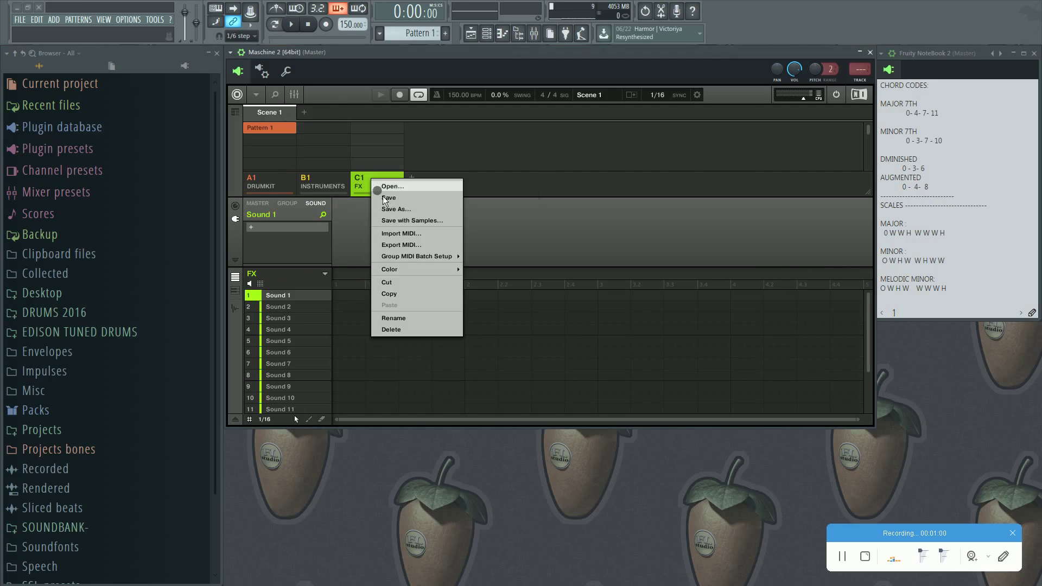
left_click(410, 336)
right_click(340, 193)
left_click(383, 339)
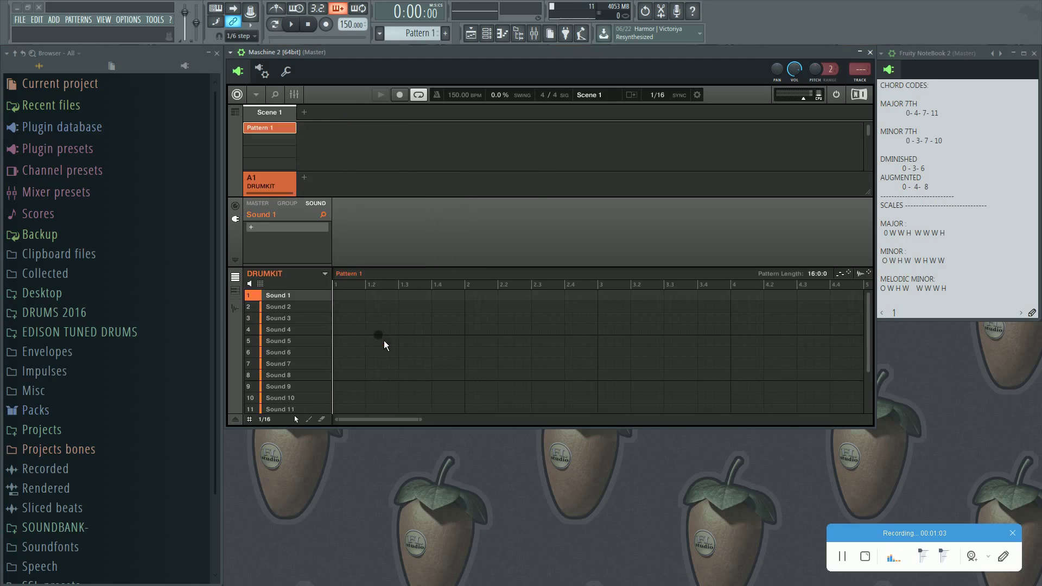
right_click(283, 183)
left_click(325, 327)
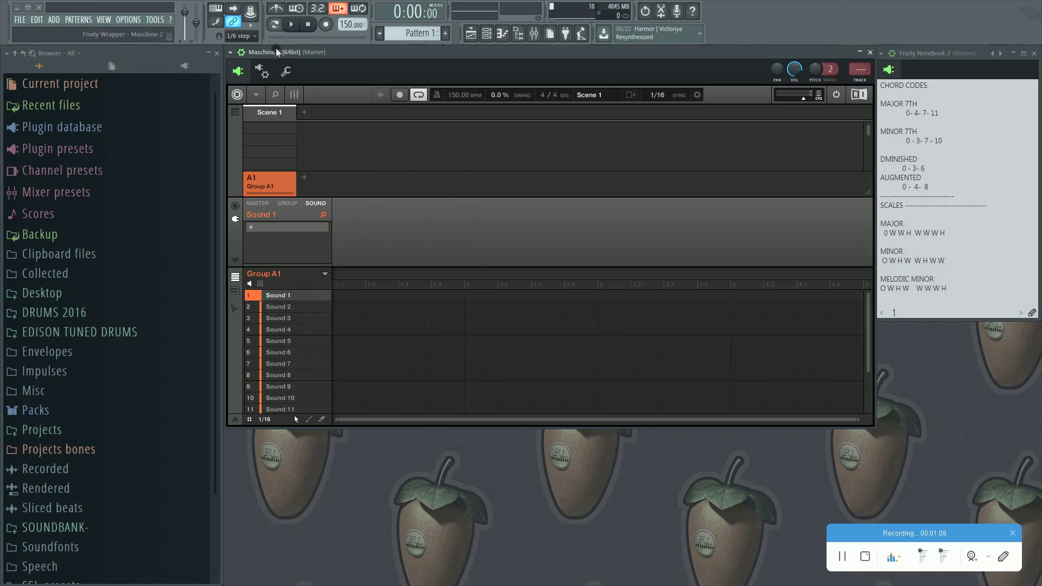
left_click(535, 33)
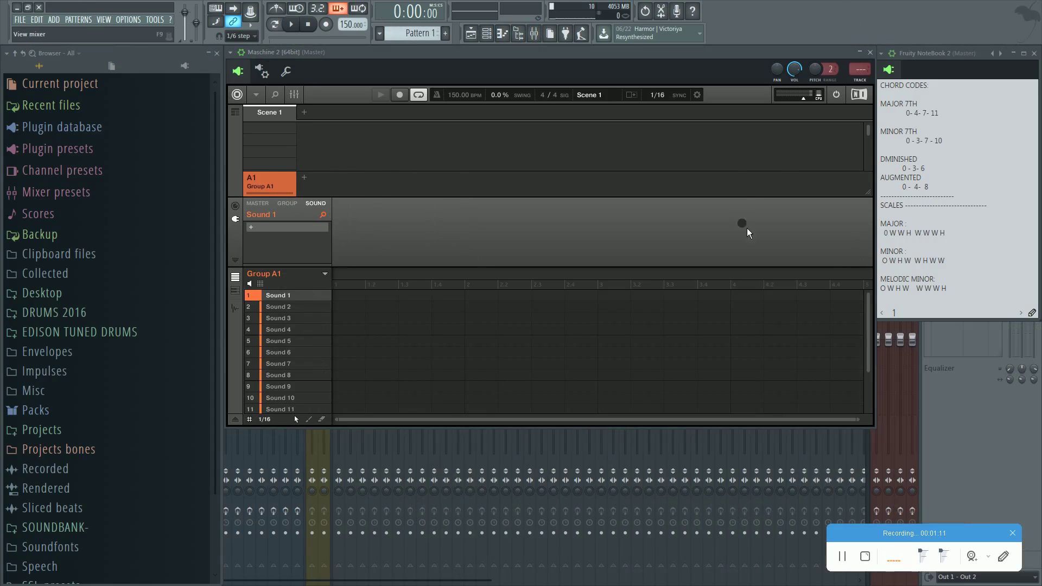
left_click(859, 52)
- Close the Browser, open the Channel rack and bring up the Maschine 2 channel
left_click(217, 53)
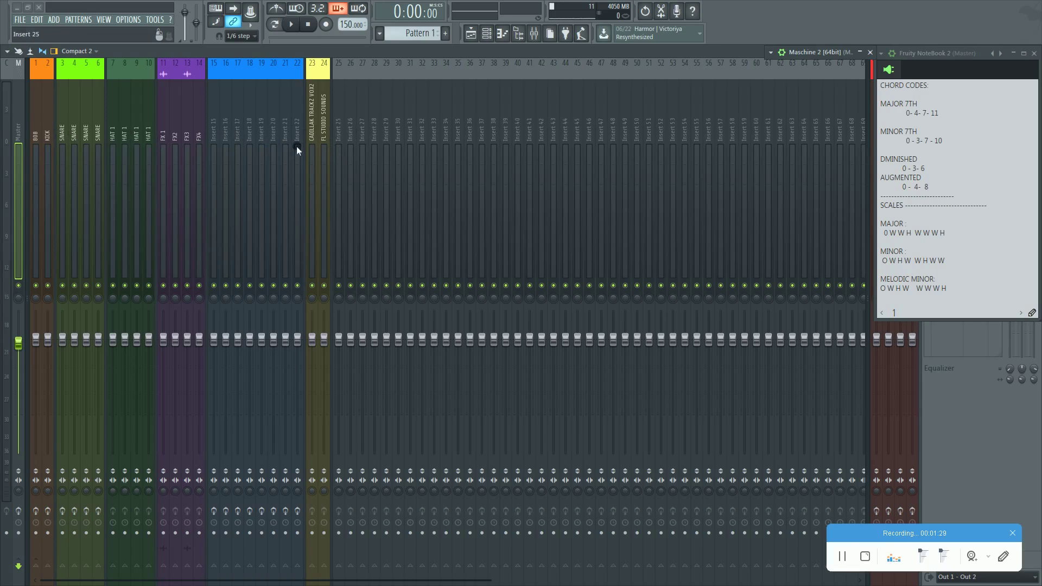
left_click(487, 33)
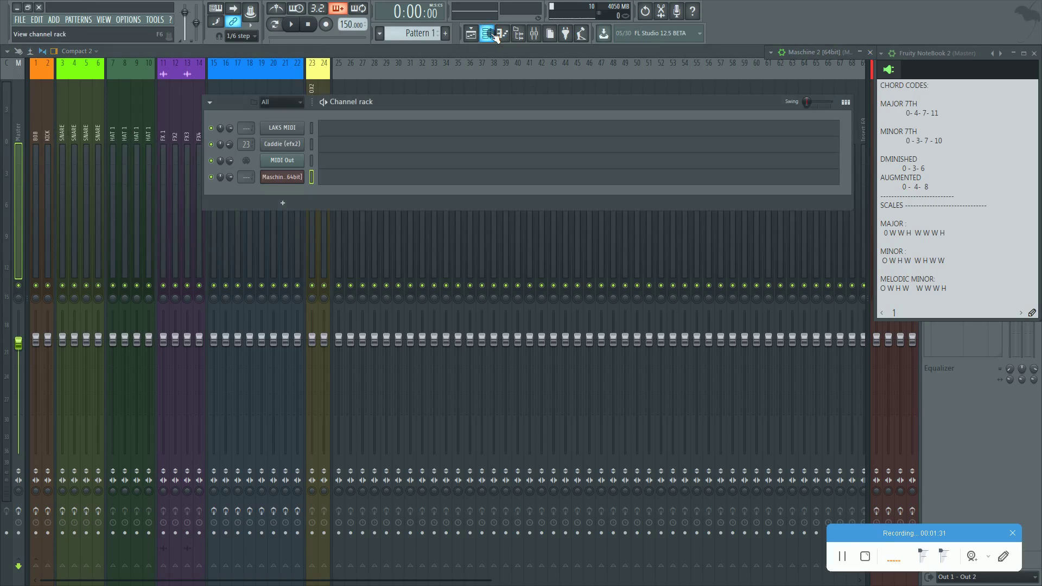
left_click(282, 177)
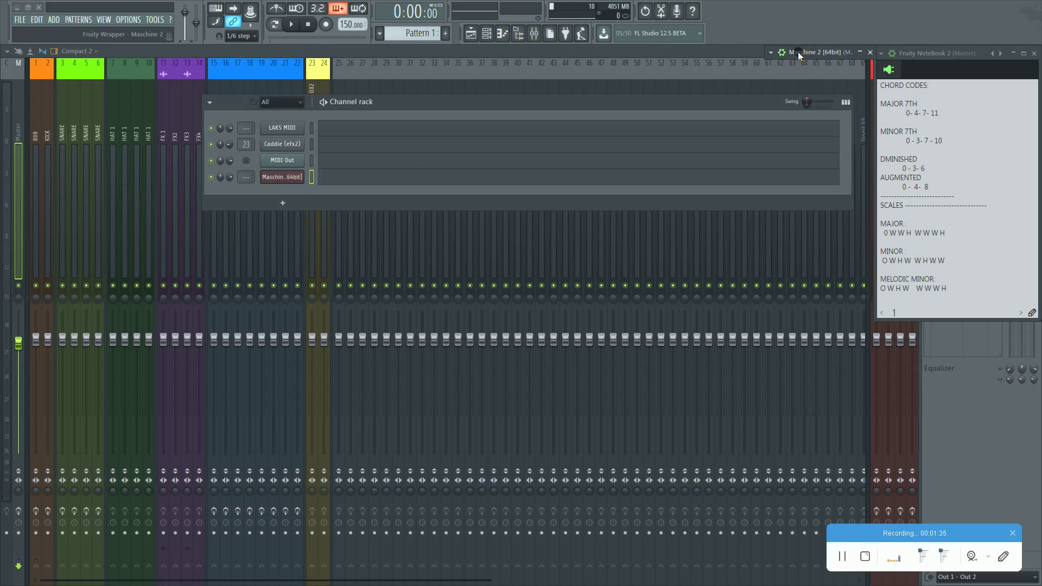
- Move the Maschine 2 window aside and select the SNARE mixer tracks
left_click_drag(799, 55, 111, 88)
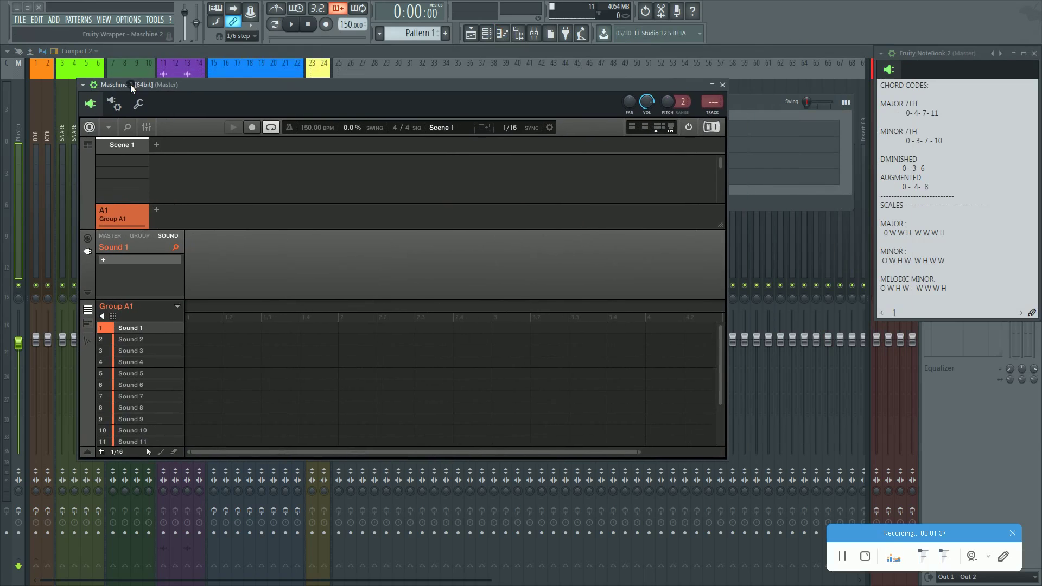
left_click_drag(537, 87, 642, 221)
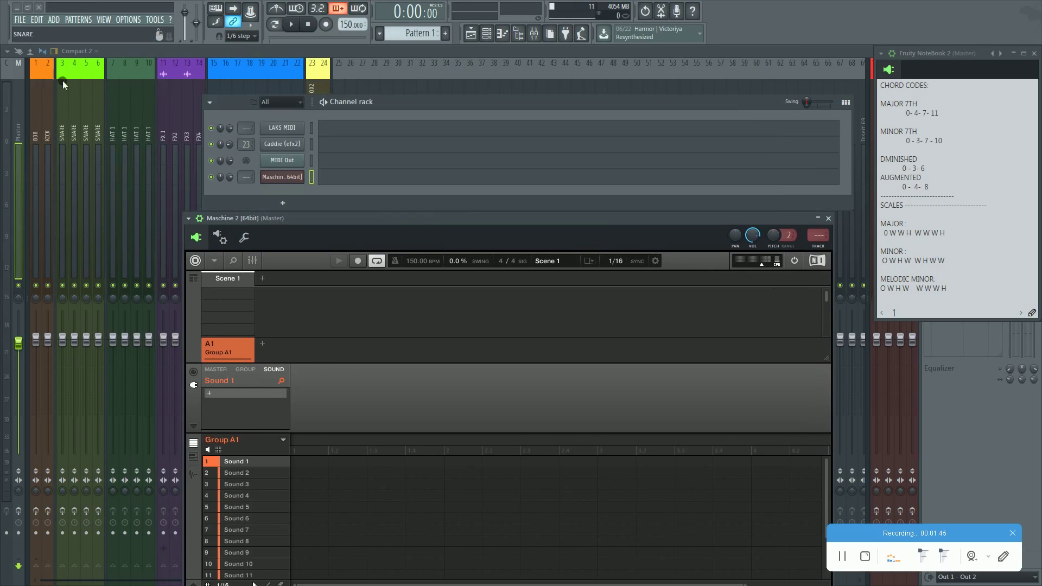
left_click(64, 104)
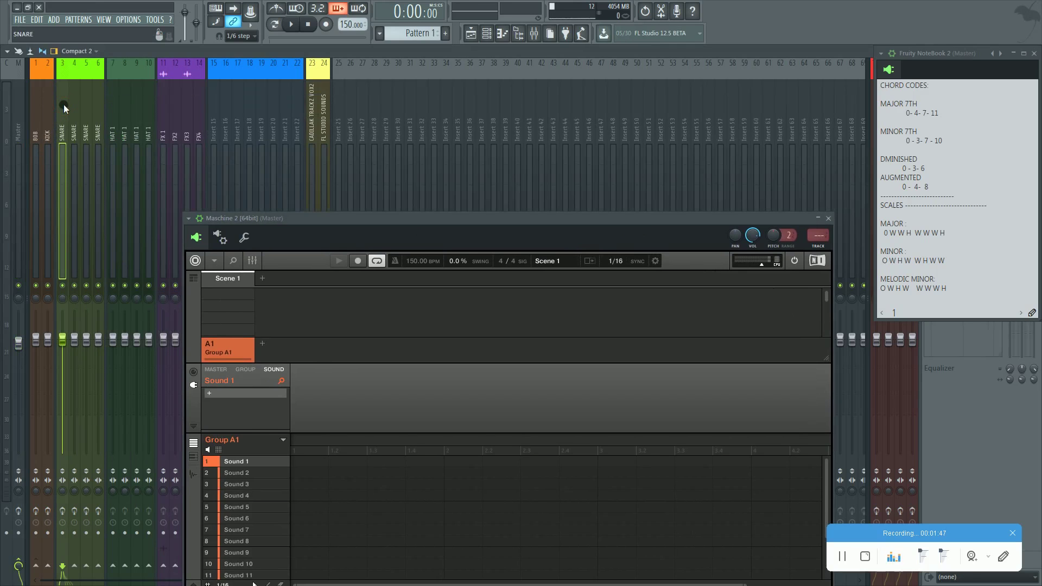
left_click(73, 99)
left_click(87, 97)
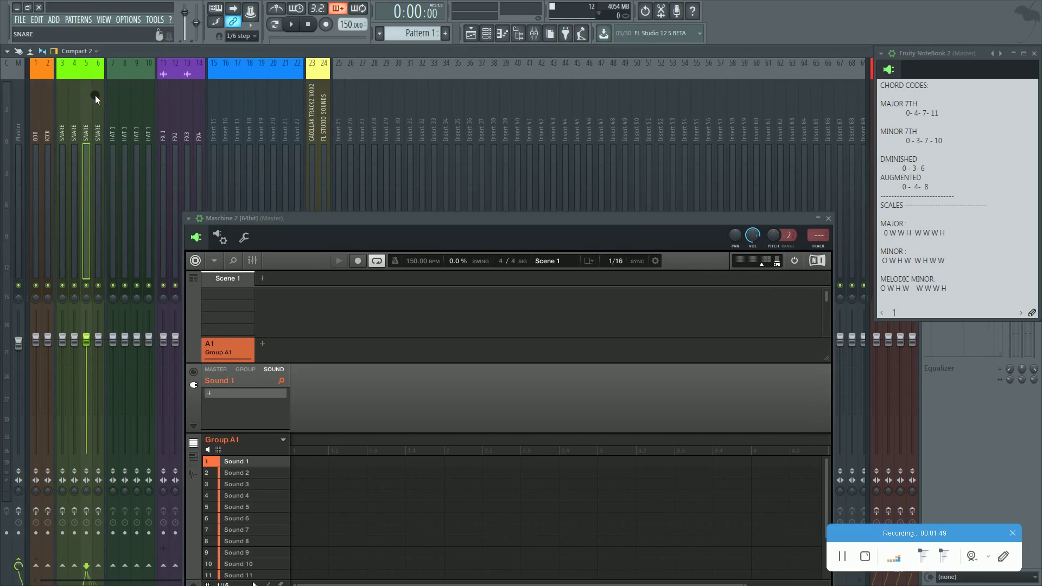
left_click(98, 95)
- Select mixer tracks HAT 1 through FX4, then raise the Maschine 2 window
left_click(117, 96)
left_click(126, 98)
left_click(135, 96)
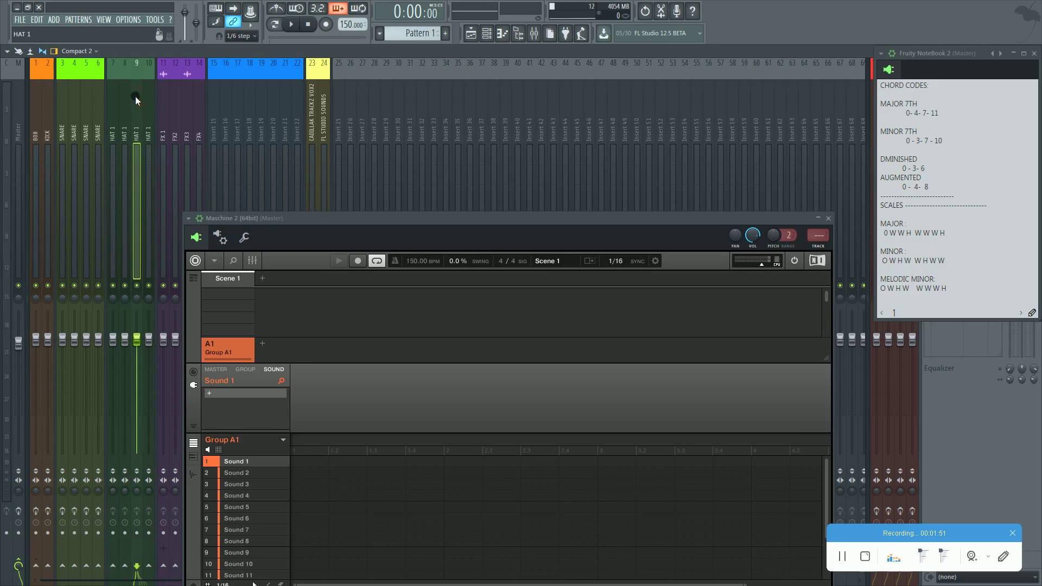
left_click(150, 94)
left_click(162, 92)
left_click(175, 91)
left_click(183, 90)
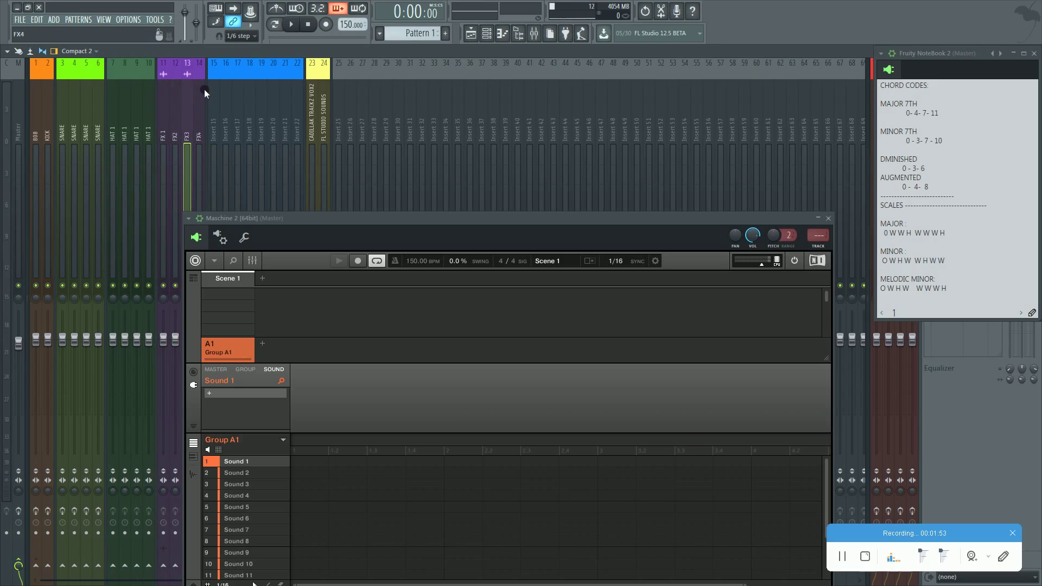
left_click(204, 89)
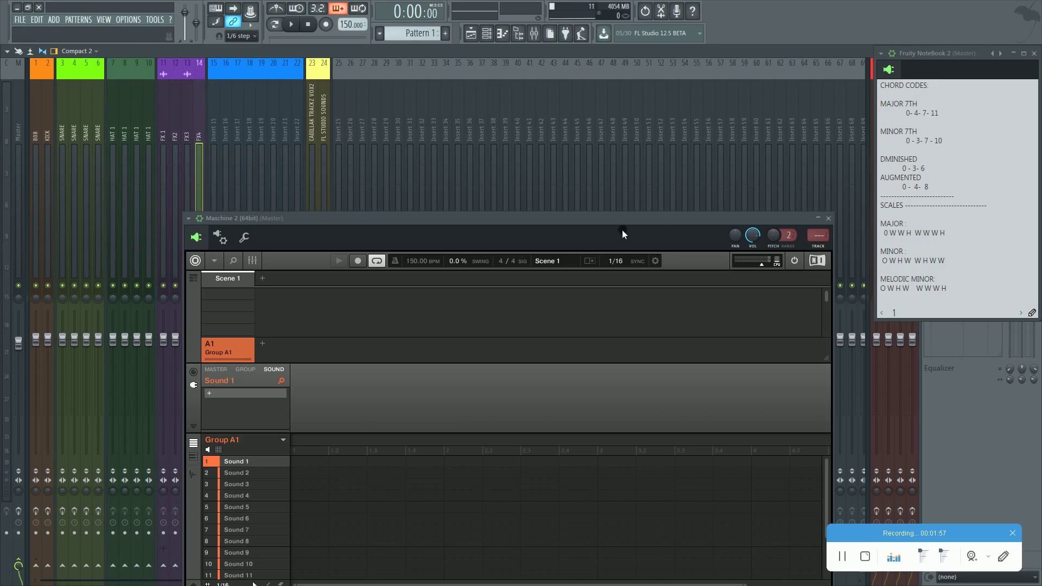
left_click_drag(616, 219, 617, 160)
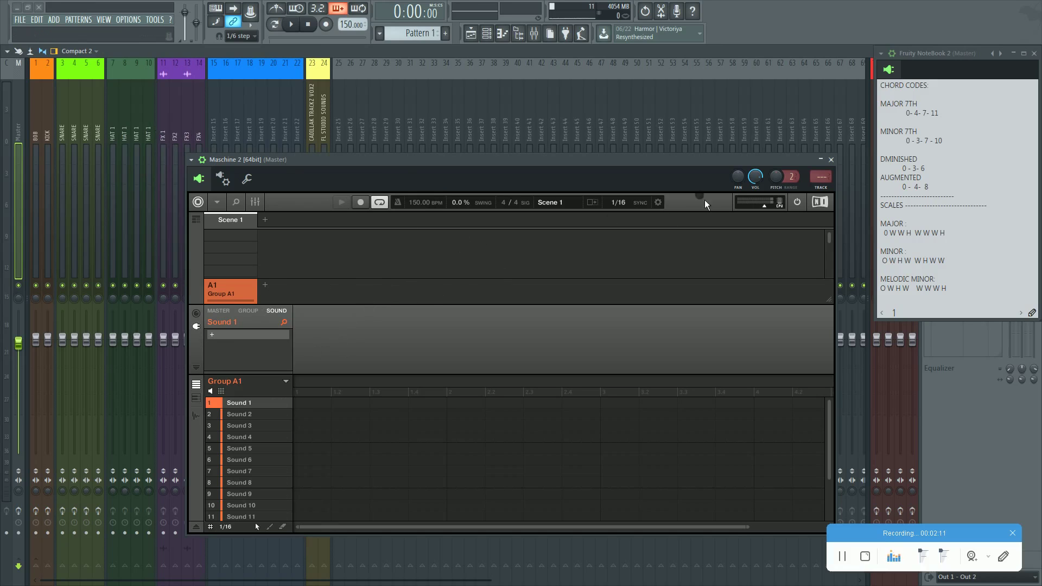
- On the wrapper's Processing page, set Maschine output 1's mixer track to ---
left_click(247, 181)
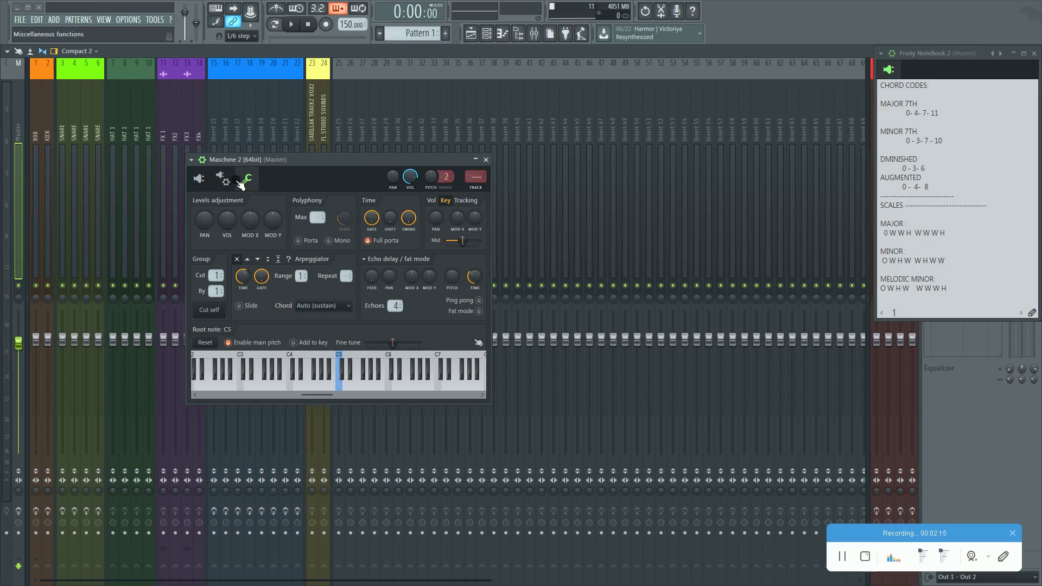
left_click(224, 183)
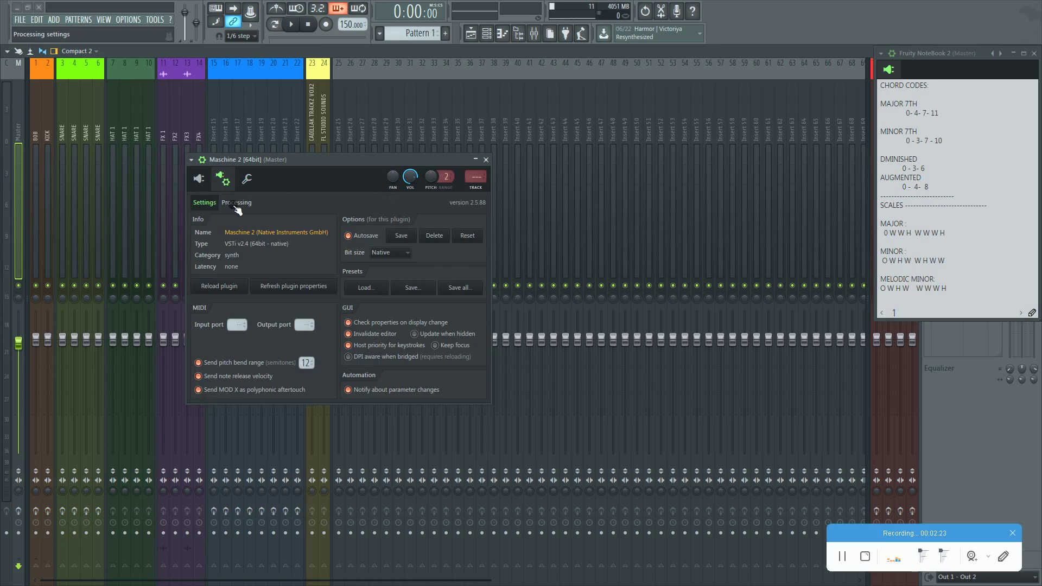
left_click(237, 205)
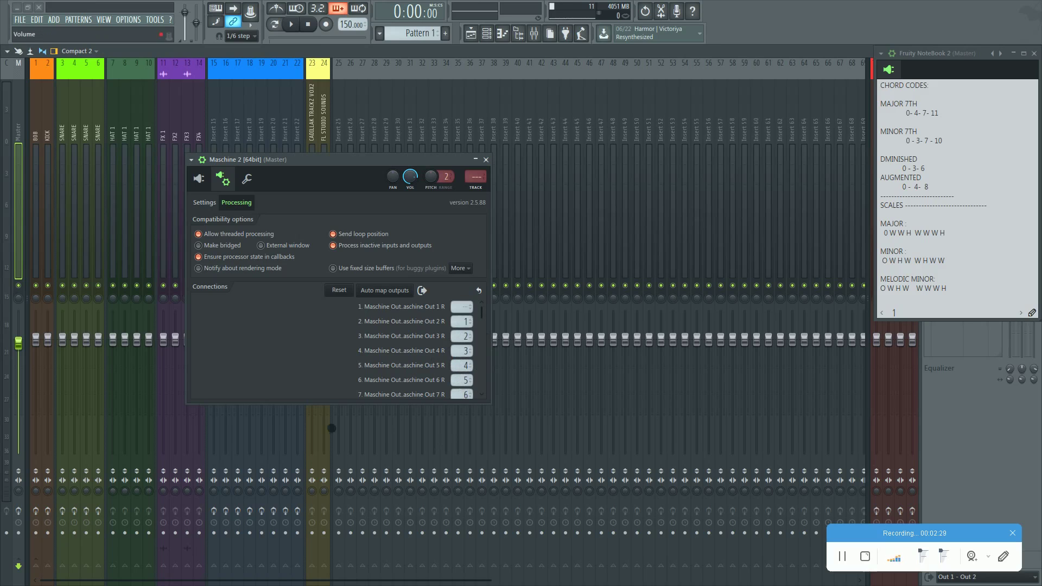
left_click_drag(468, 307, 402, 313)
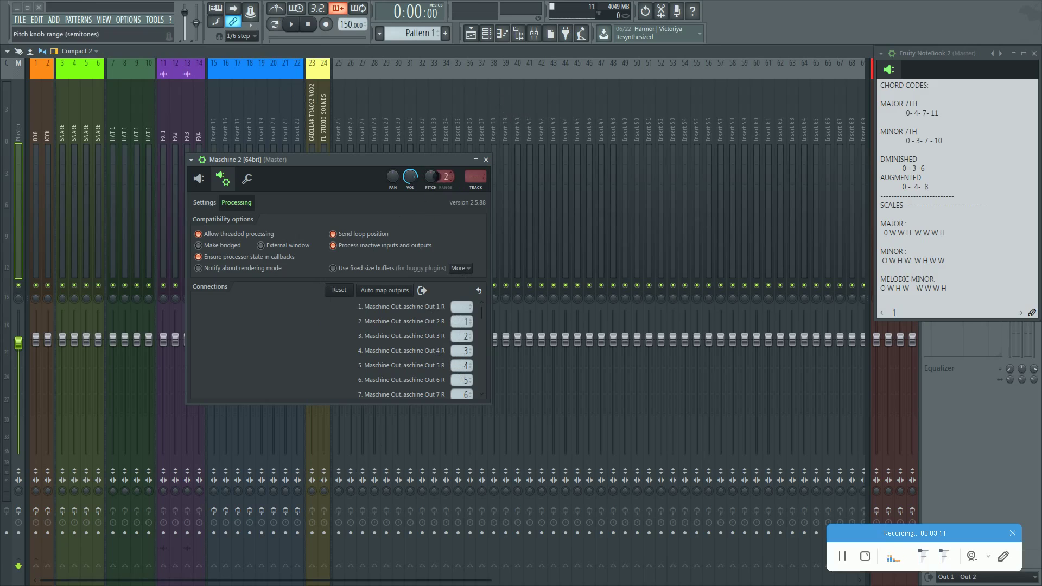
- Return to the full Maschine interface and choose to load a group into Group A1
left_click(252, 183)
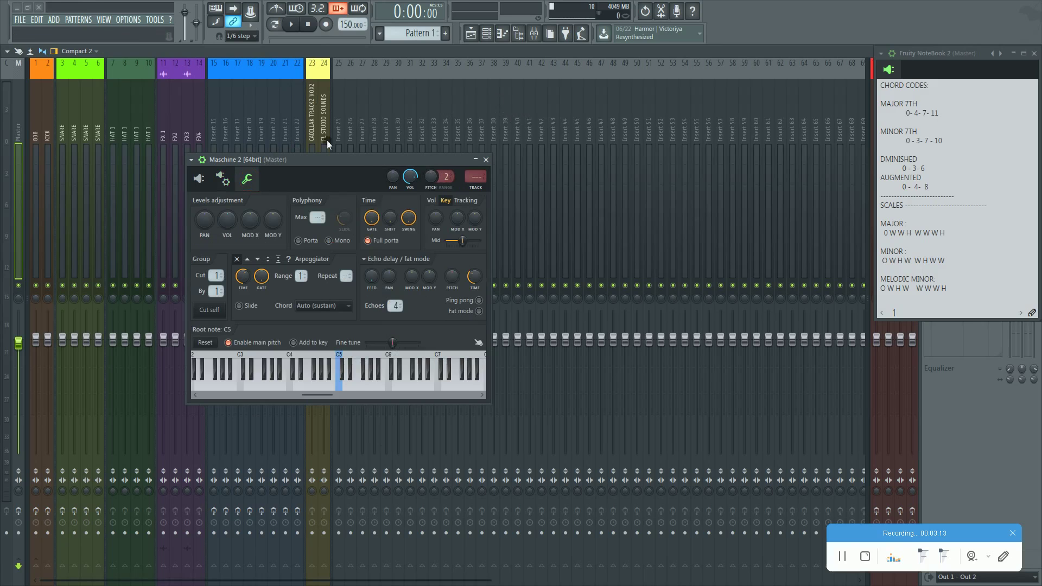
left_click_drag(388, 165, 712, 168)
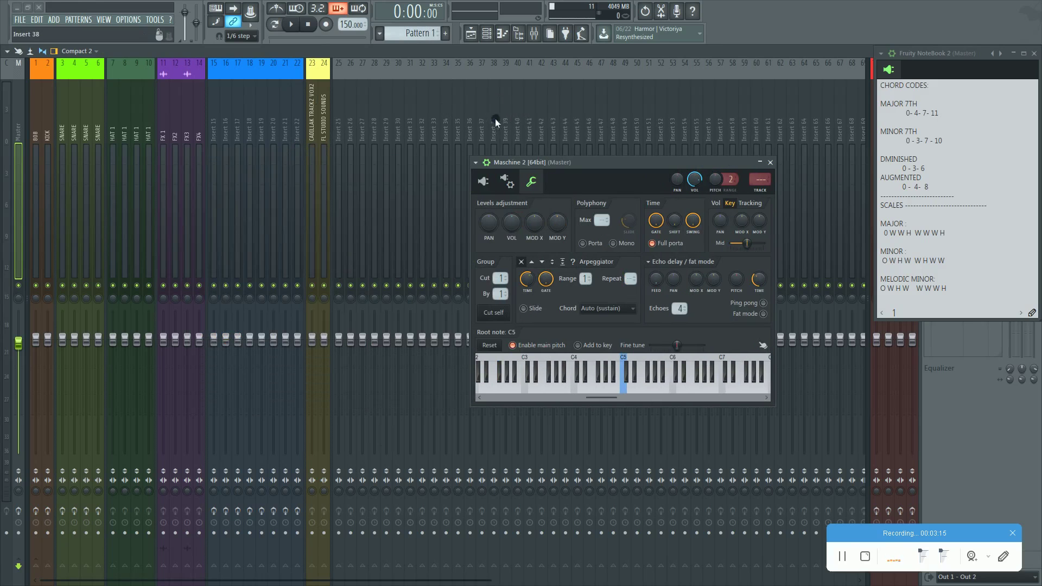
left_click(482, 181)
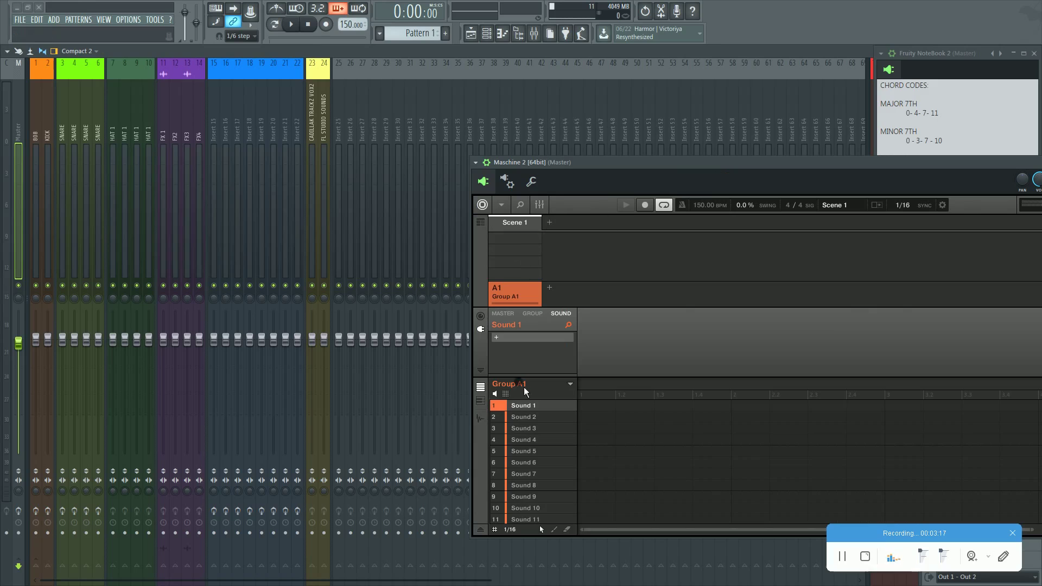
right_click(526, 389)
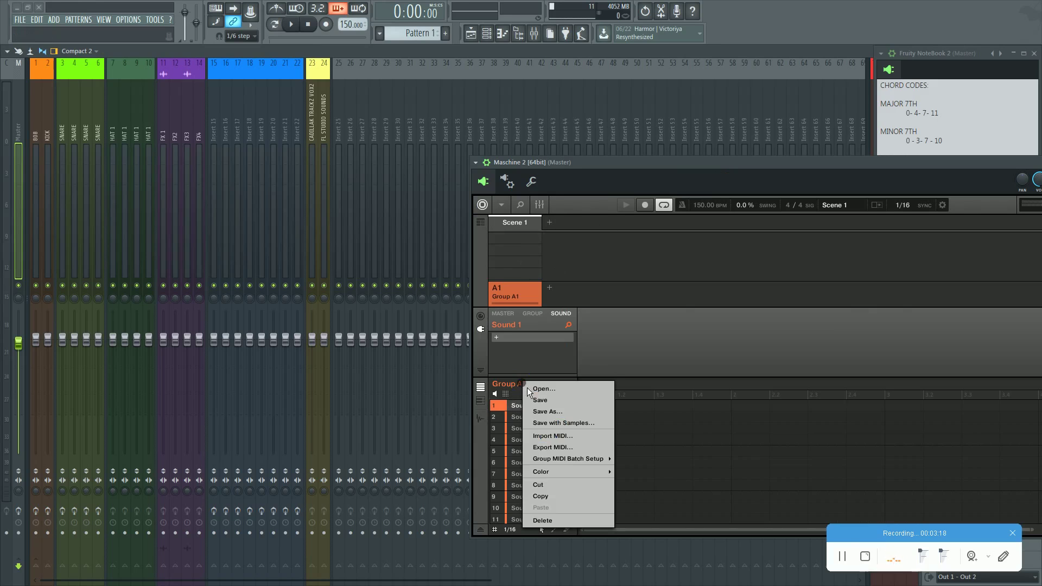
left_click(586, 391)
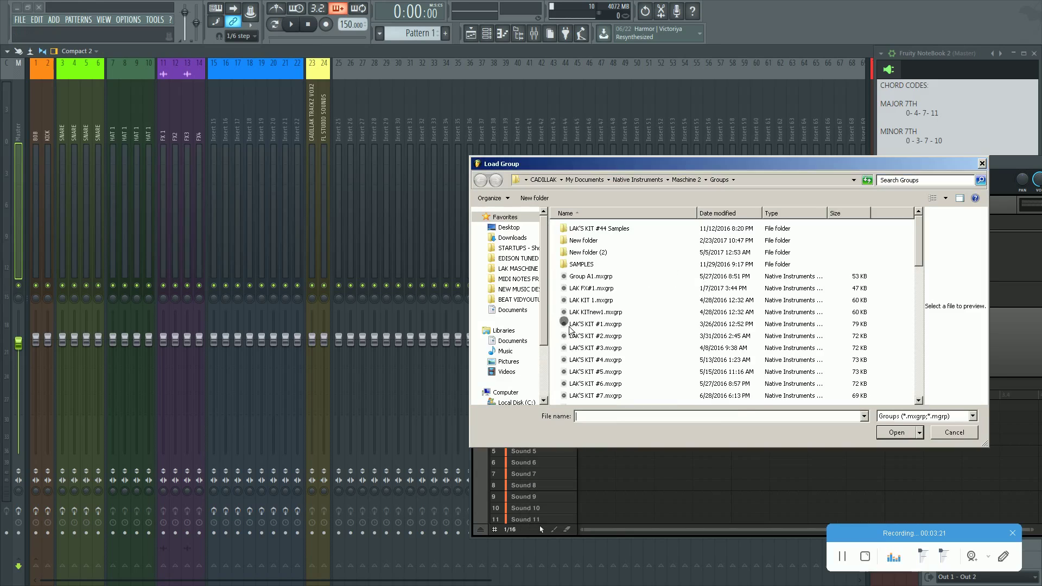
- Select LAK'S KIT #28.mxgrp from LAK MASCHINE > LAK KITS!!$$
left_click(535, 271)
left_click(575, 252)
double_click(593, 236)
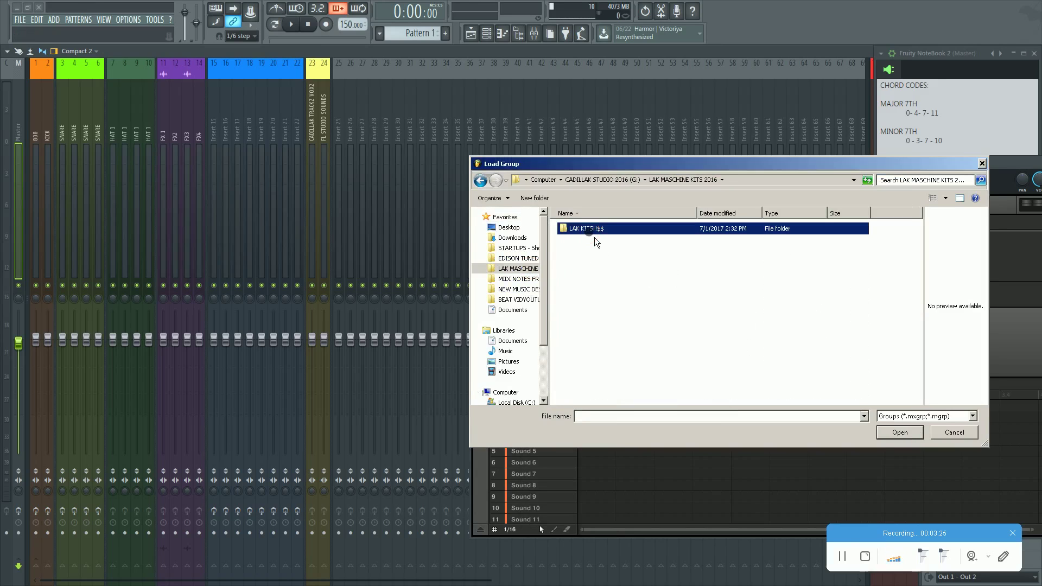
scroll(653, 341, "down", 10)
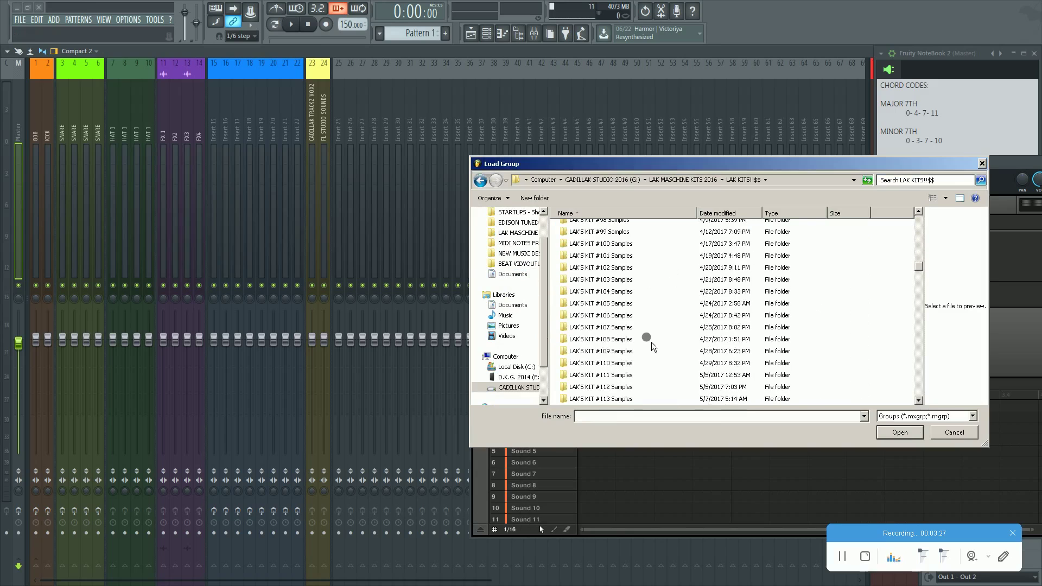
scroll(633, 345, "down", 5)
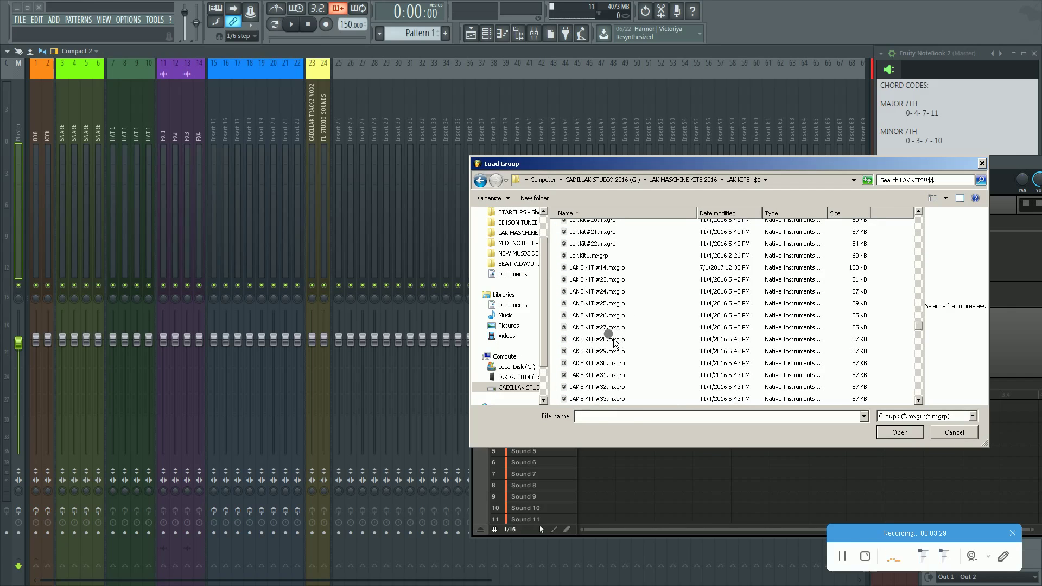
left_click(615, 339)
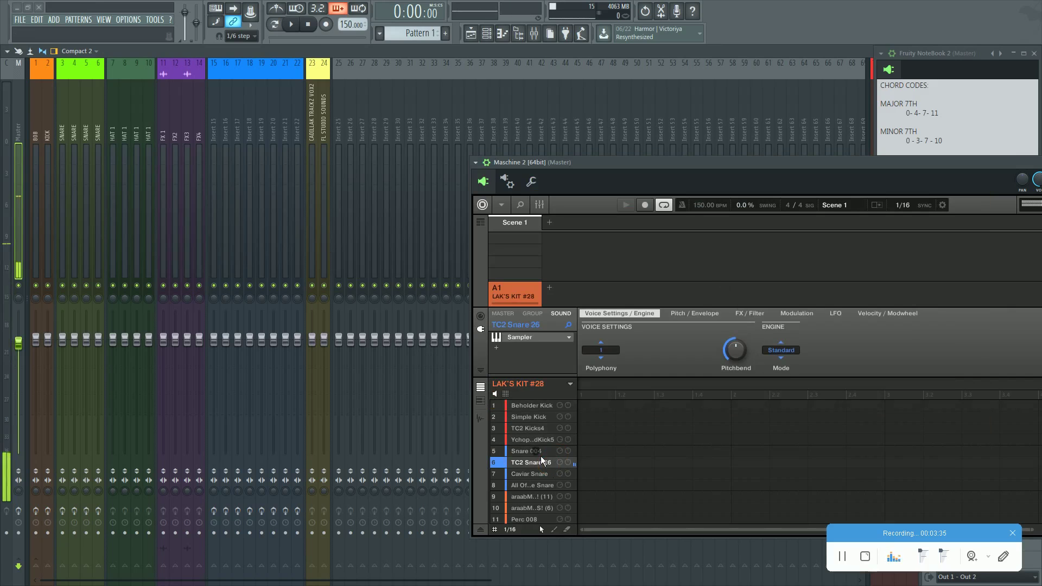
- Audition YchopHardKick5, Simple Kick, TC2 Snare 26, Caviar Snare and araab
left_click(534, 440)
left_click_drag(664, 166, 630, 94)
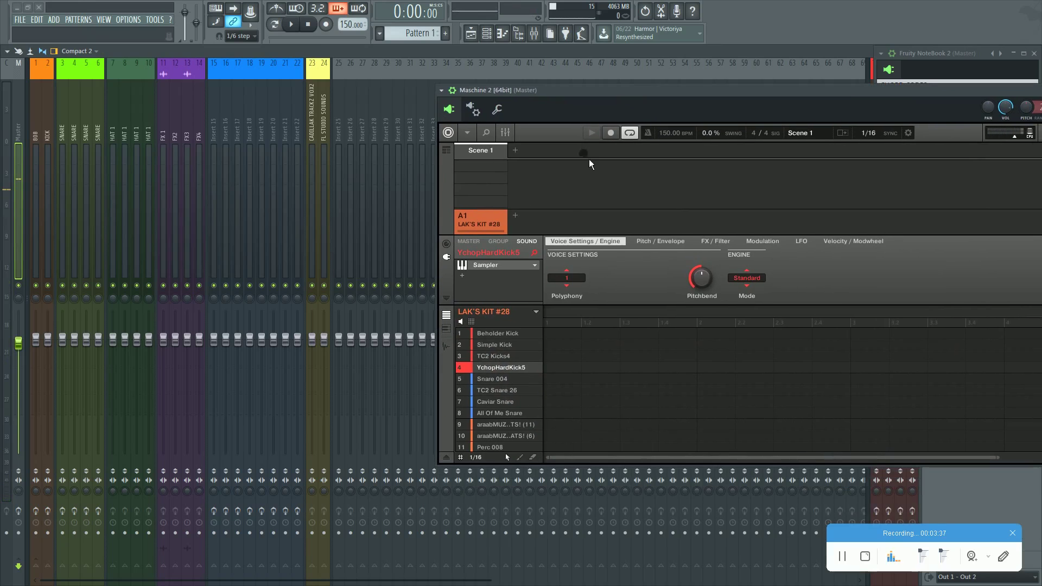
left_click(504, 346)
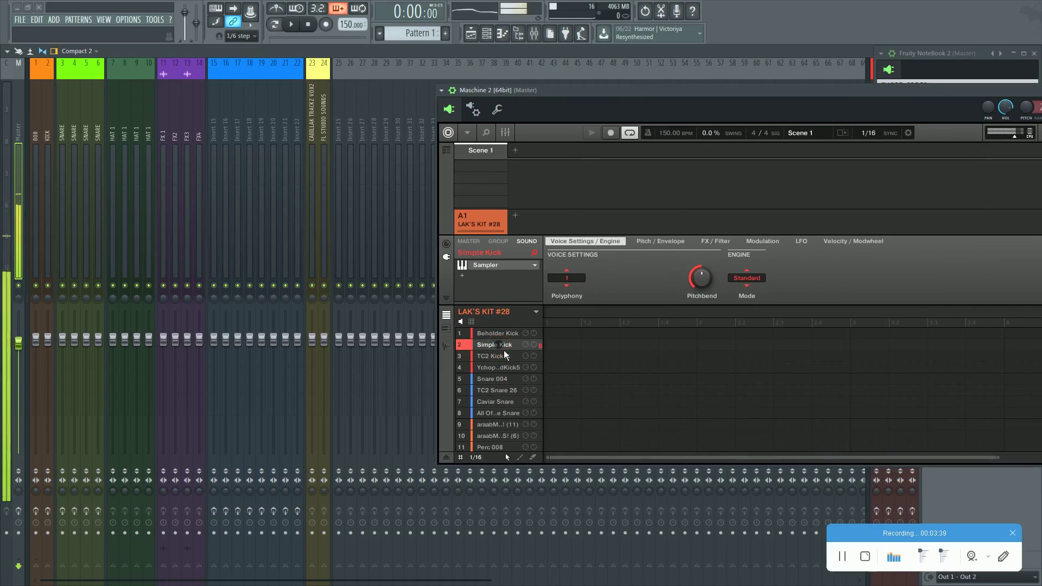
left_click(503, 368)
left_click(505, 390)
left_click(506, 402)
left_click(510, 436)
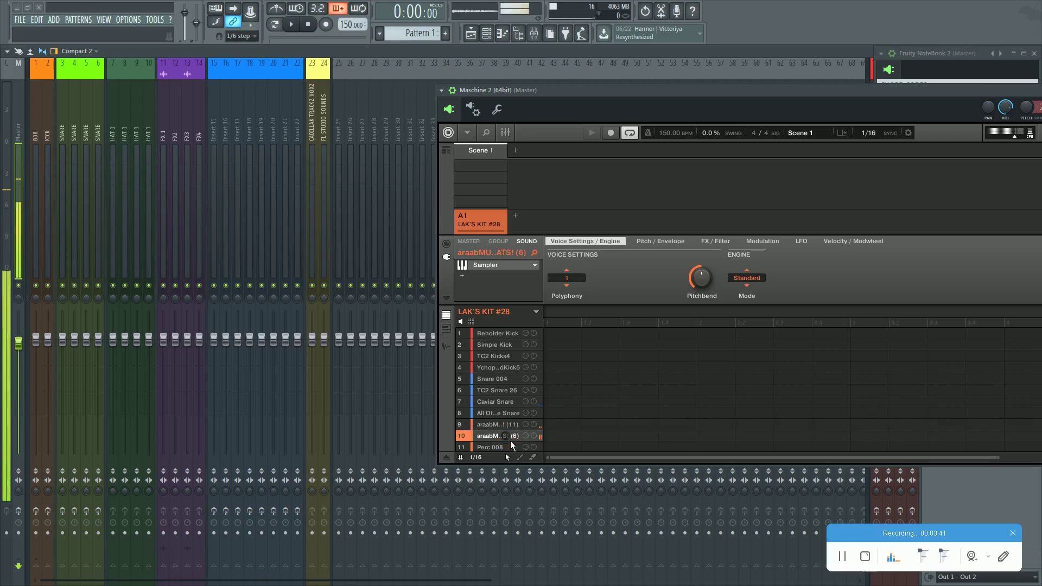
left_click(503, 402)
- Re-audition the kicks and snares plus TC2 Kicks4 and Beholder Kick, then show wrapper Processing settings
left_click(500, 368)
left_click(504, 343)
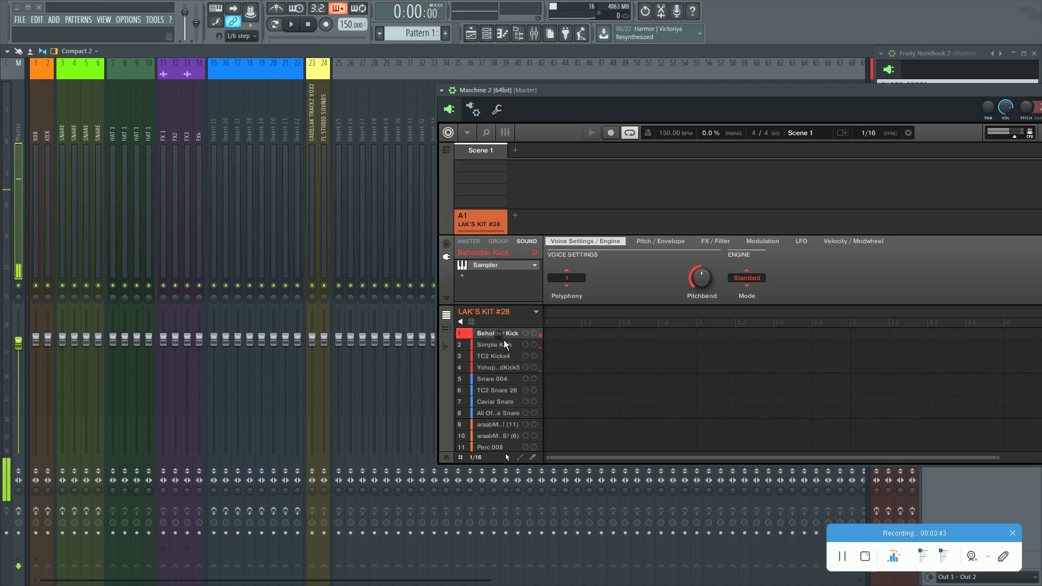
left_click(500, 368)
left_click(504, 390)
left_click(504, 402)
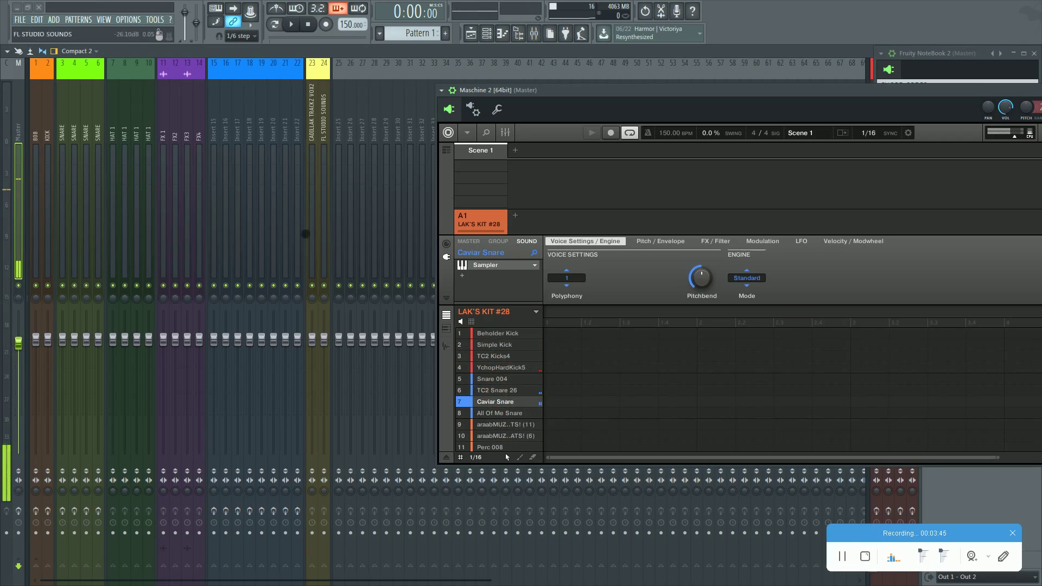
left_click(515, 356)
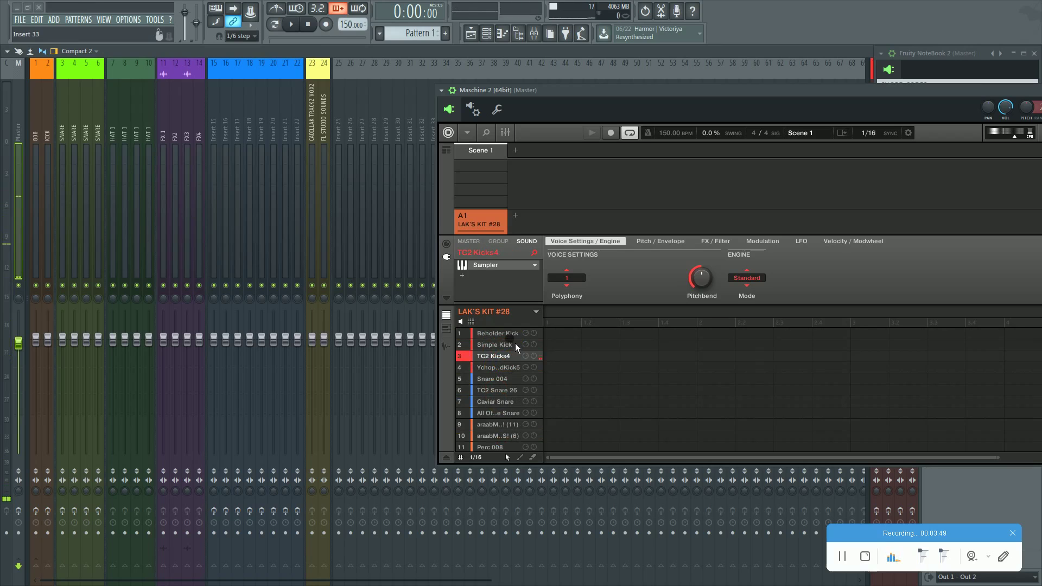
left_click(510, 333)
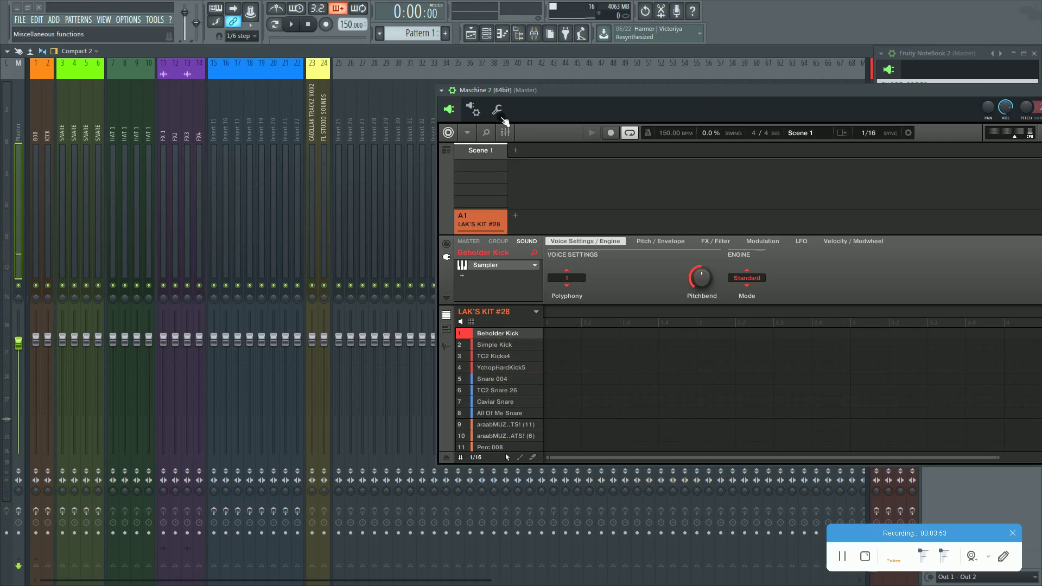
left_click(498, 112)
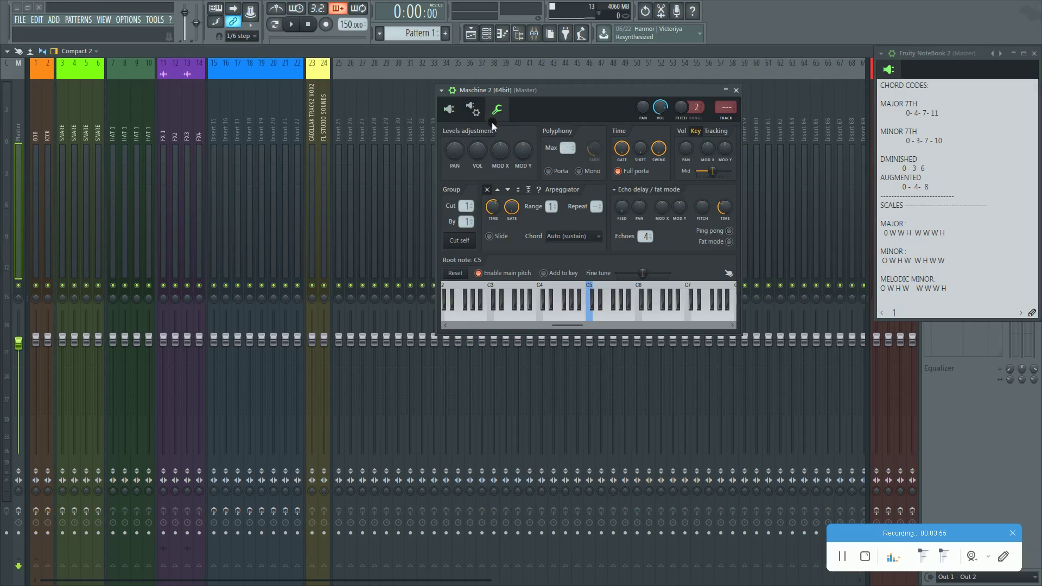
left_click(473, 109)
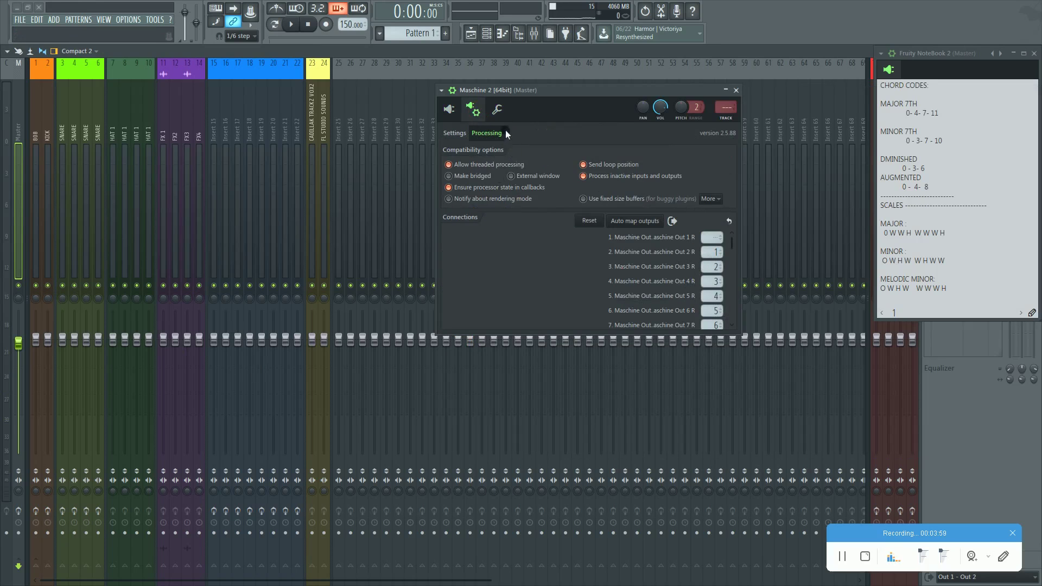
- Return to the Maschine interface and open its mixer view of the kit sounds
left_click(449, 110)
left_click(450, 111)
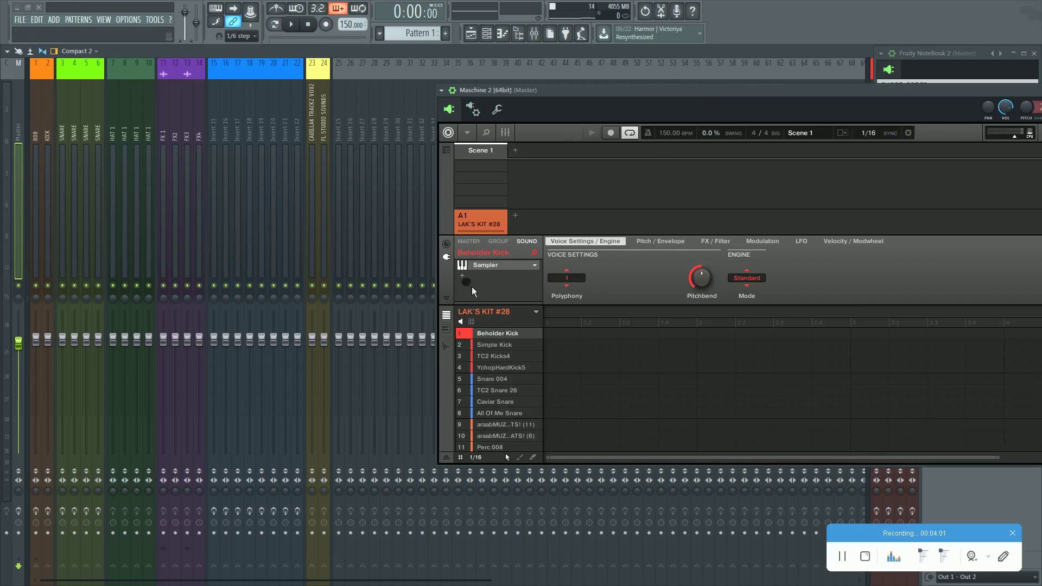
left_click(505, 133)
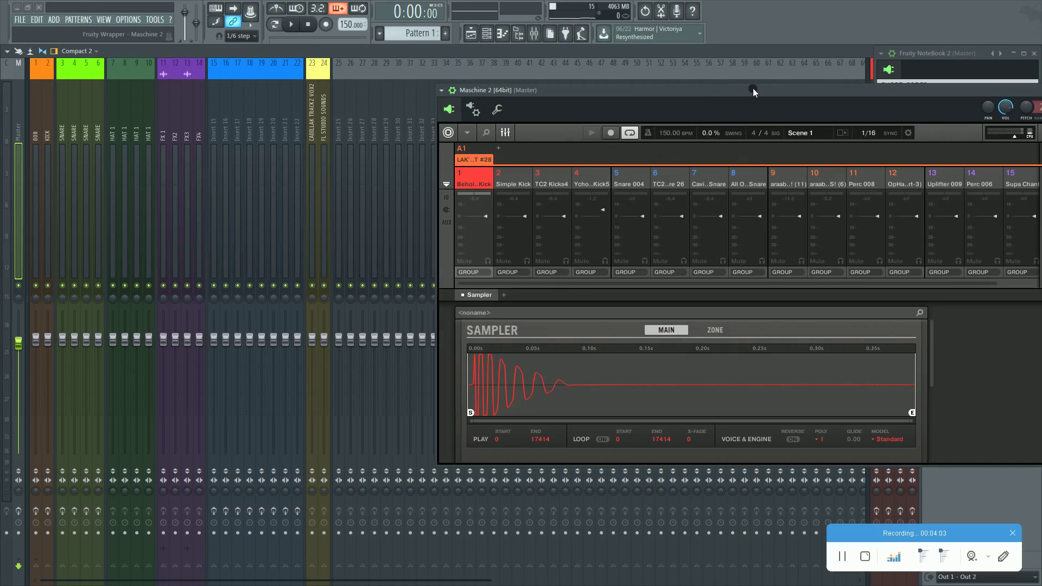
left_click_drag(753, 87, 612, 88)
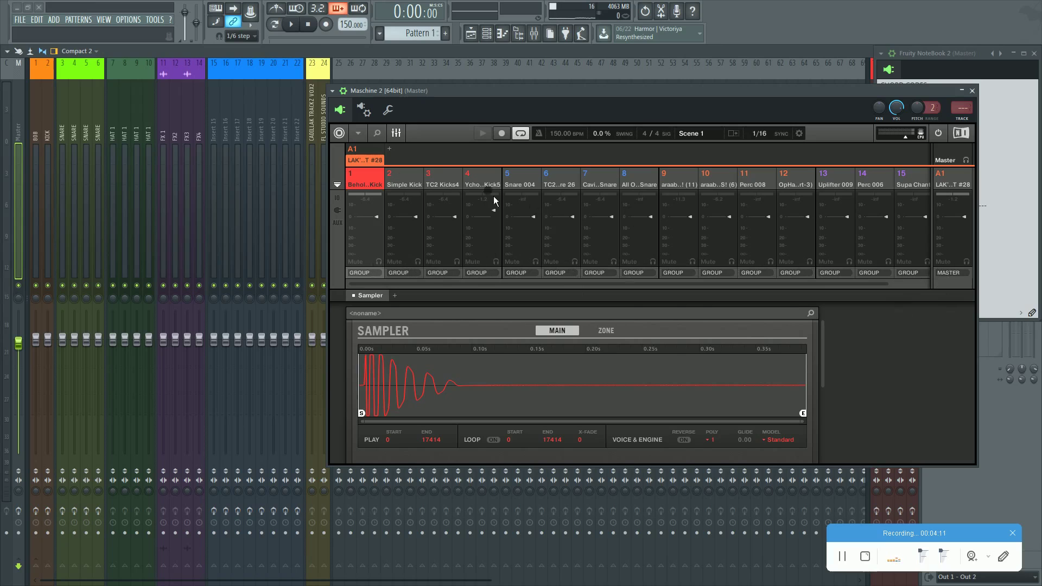
left_click(398, 137)
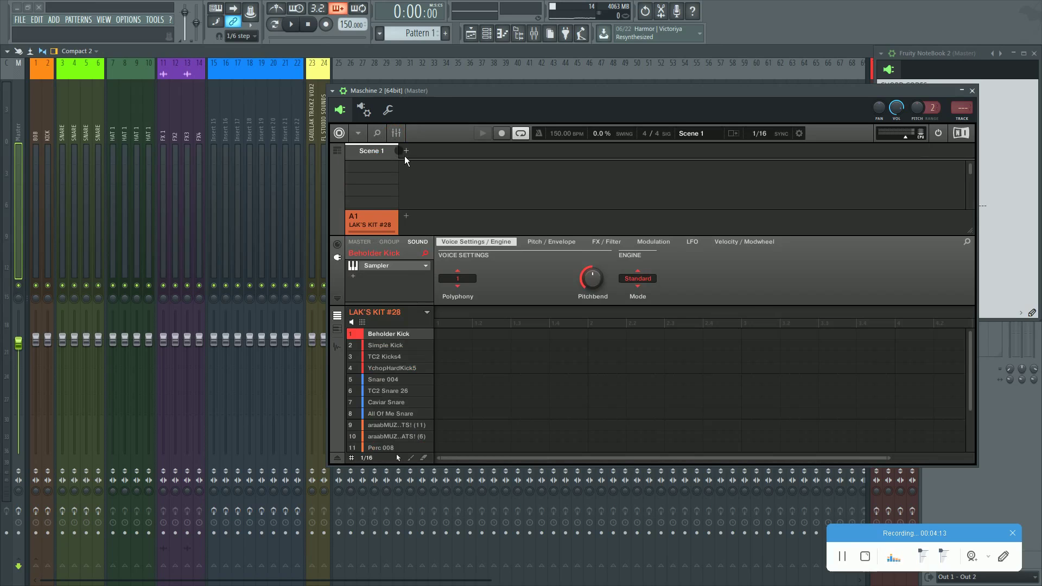
left_click(401, 139)
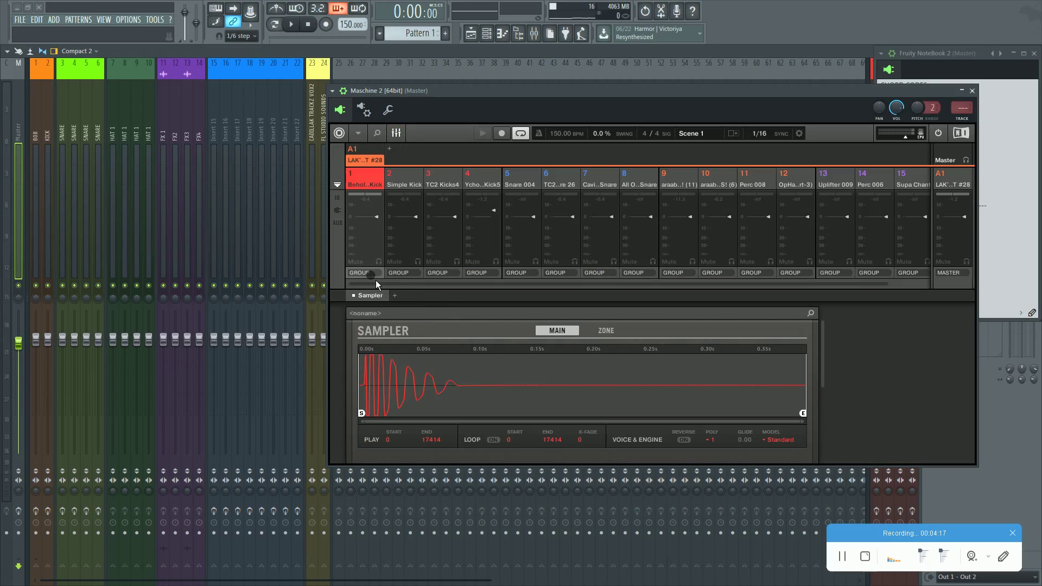
scroll(376, 280, "down", 3)
- Route Simple Kick, Snare 004, channel 6, Caviar Snare and channel 8 to EXT. 3–EXT. 7
left_click(452, 311)
left_click(534, 272)
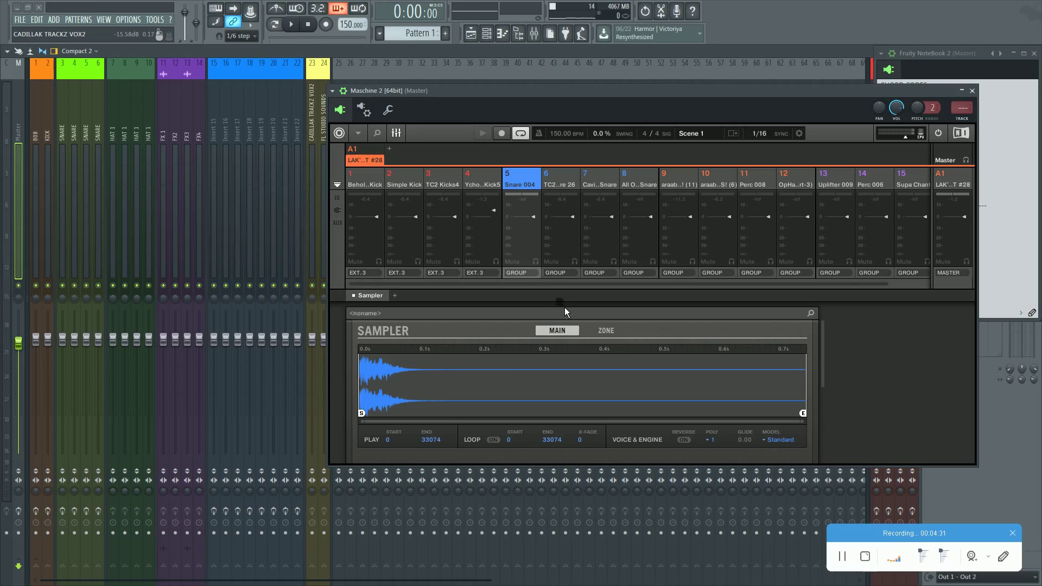
left_click_drag(569, 320, 568, 288)
left_click_drag(626, 328, 609, 288)
left_click_drag(637, 332, 614, 282)
left_click_drag(658, 272, 661, 296)
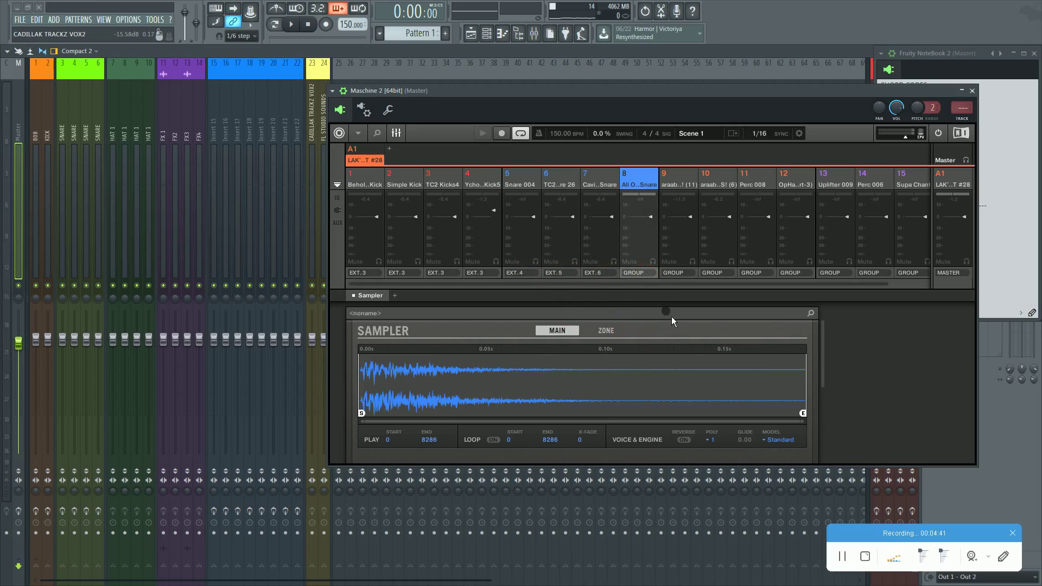
left_click_drag(686, 357, 679, 298)
- Route channels 9 through 15 to EXT. 8–EXT. 14, then return Maschine to pattern view
left_click(681, 283)
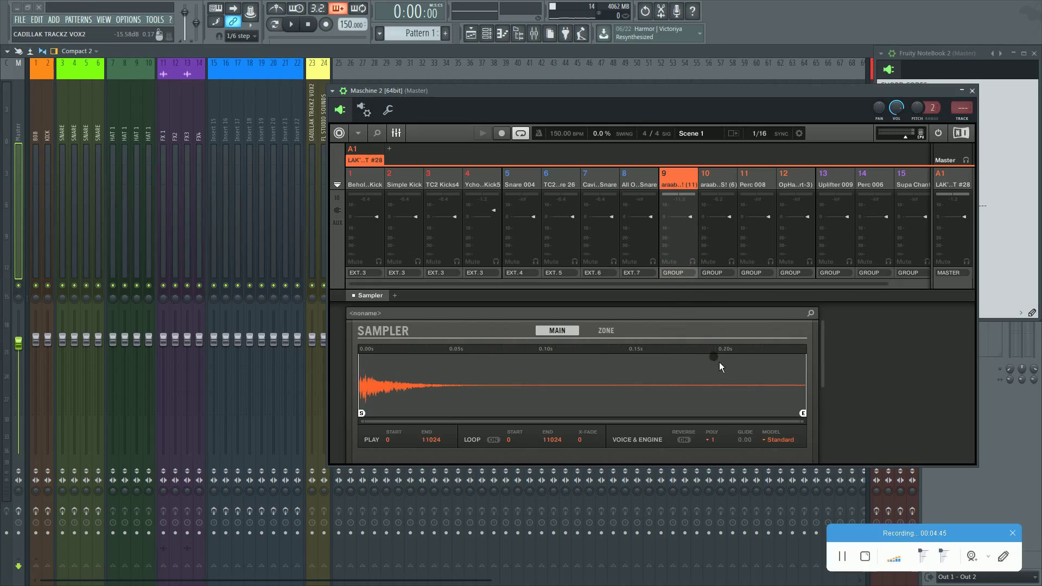
left_click_drag(718, 363, 731, 311)
left_click_drag(773, 380, 761, 343)
left_click_drag(757, 286, 848, 399)
left_click_drag(600, 296, 487, 282)
left_click(937, 418)
left_click(792, 335)
left_click_drag(799, 287, 910, 283)
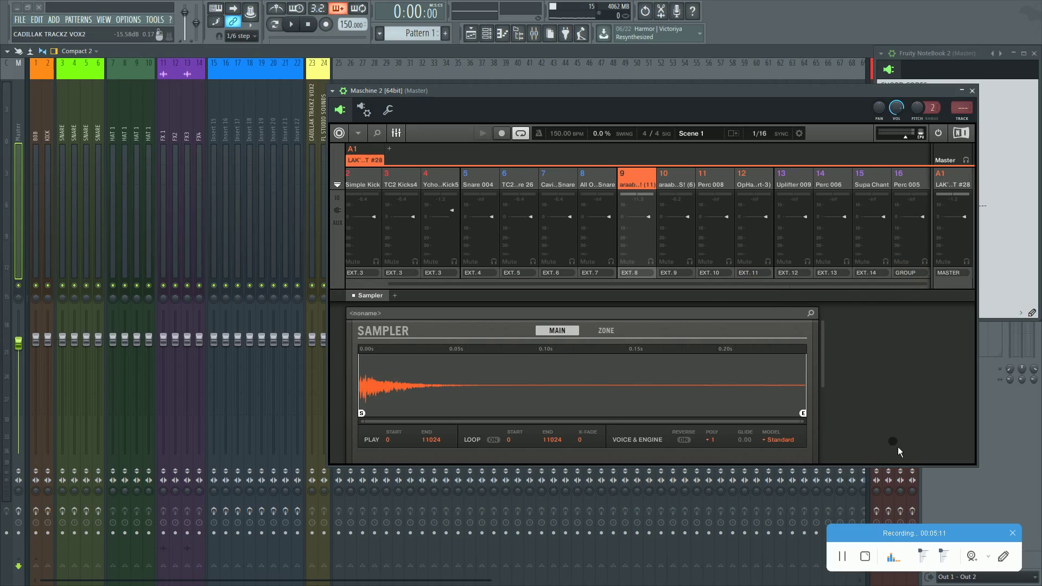
left_click_drag(805, 291, 565, 304)
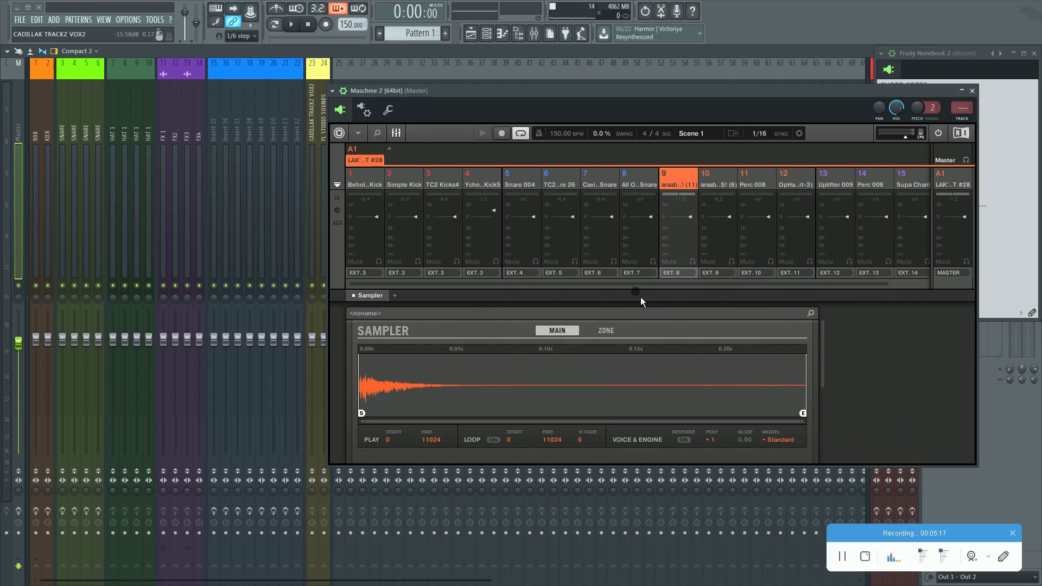
left_click(396, 134)
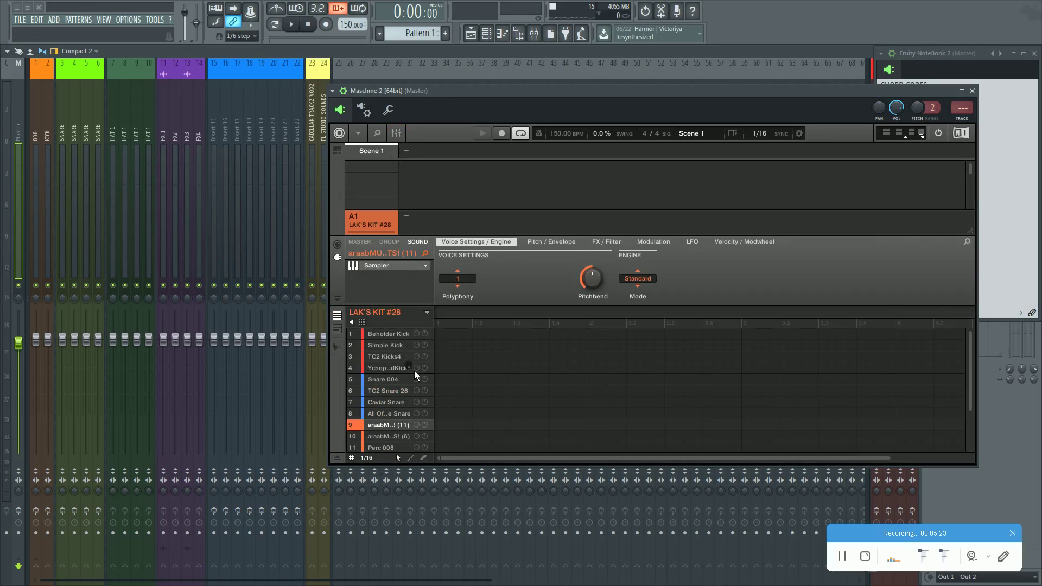
left_click(402, 358)
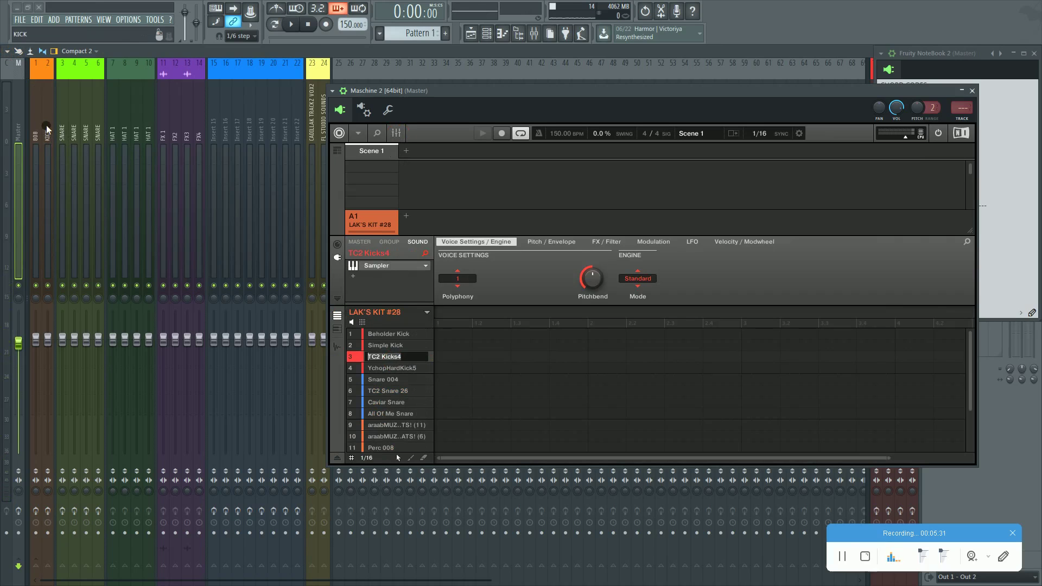
- Audition Simple Kick, TC2 Snare 26 and the following kit sounds on their own mixer channels
left_click(407, 345)
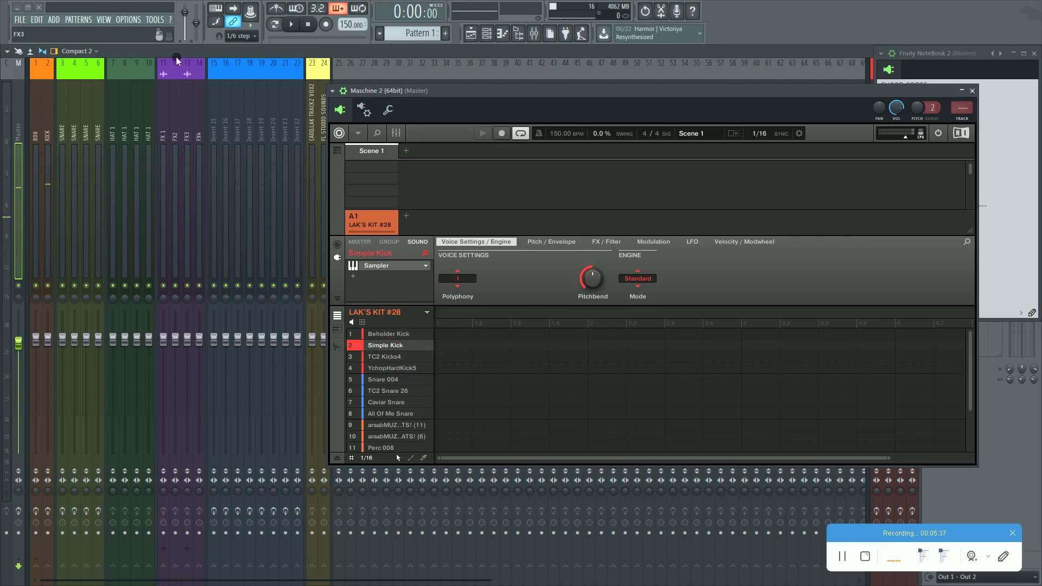
left_click(387, 370)
left_click(389, 391)
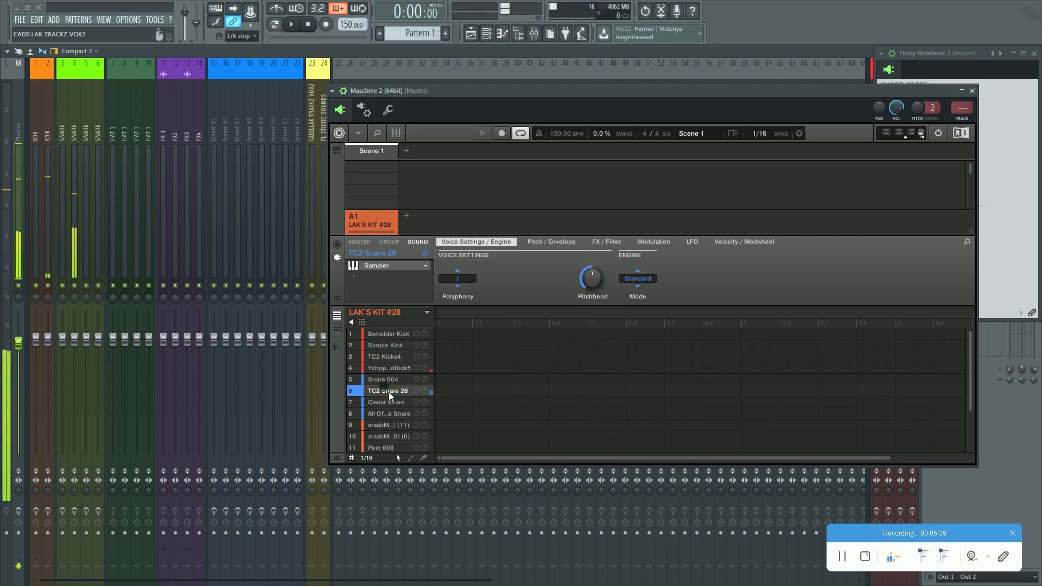
left_click(385, 414)
left_click(389, 426)
left_click(388, 437)
- Audition Uplifter 009 and Perc 008, then show Maschine's mixer of EXT outputs
scroll(389, 441, "down", 1)
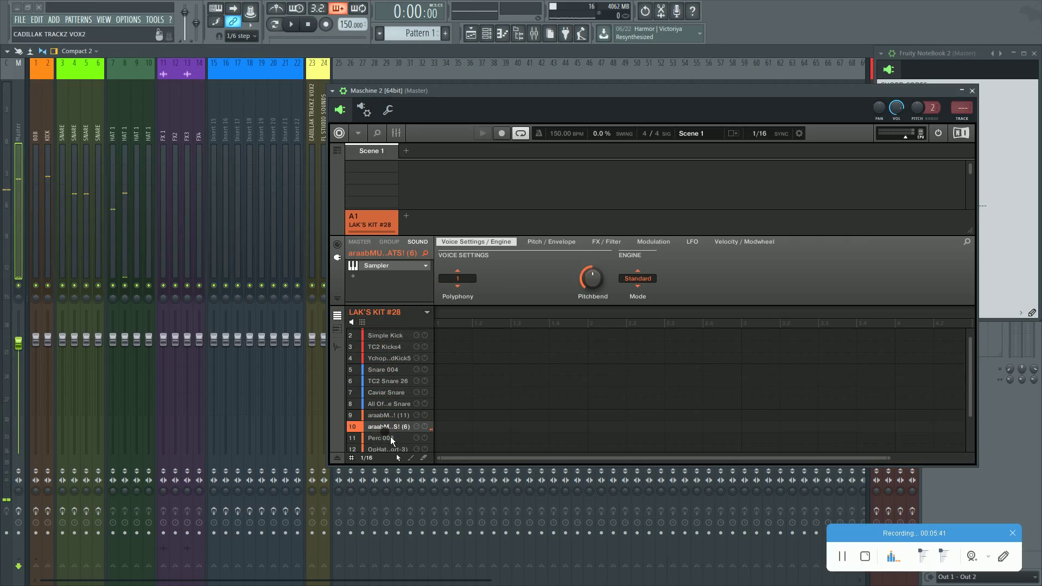
scroll(391, 438, "down", 3)
left_click(390, 434)
scroll(392, 441, "down", 1)
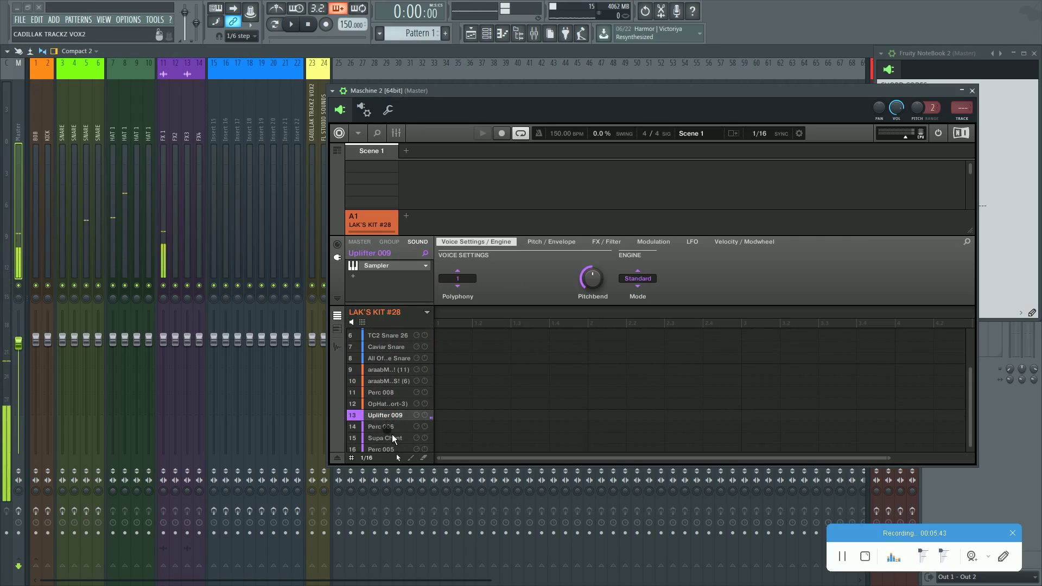
left_click(393, 439)
left_click(388, 392)
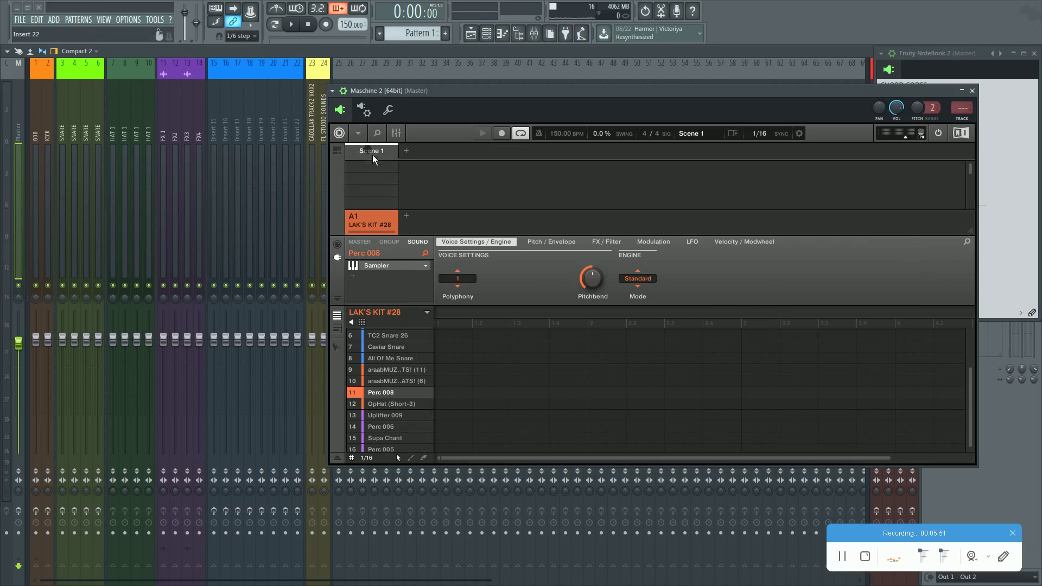
left_click(396, 133)
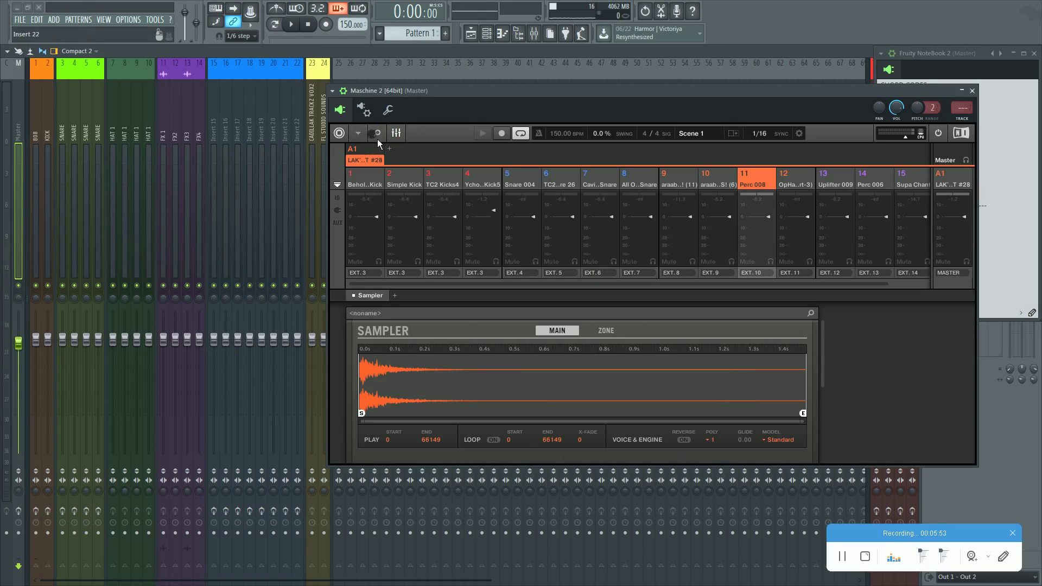
- In keyboard view, create Pattern 1 and select its single note
left_click(401, 136)
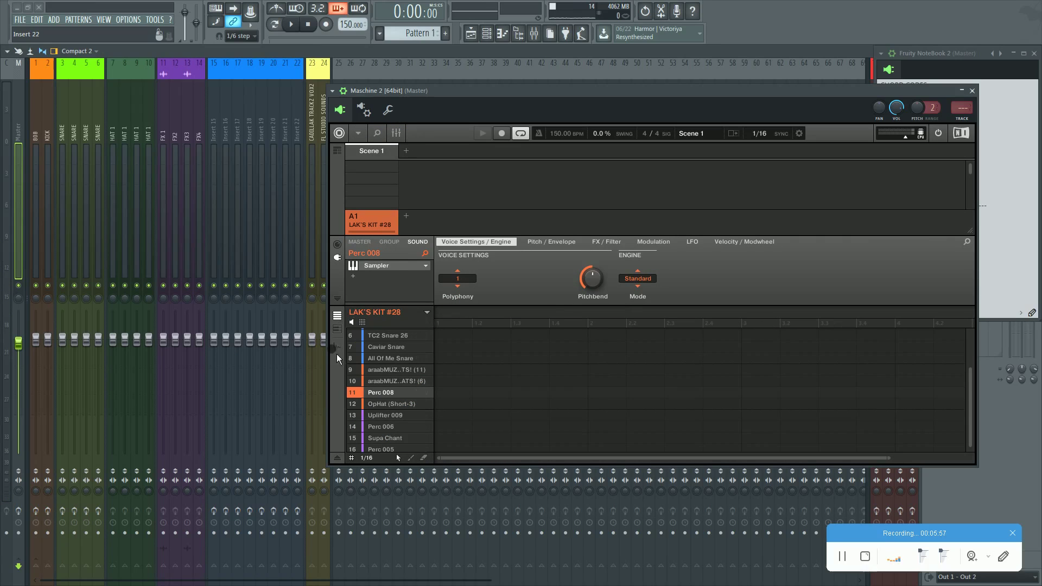
left_click(338, 329)
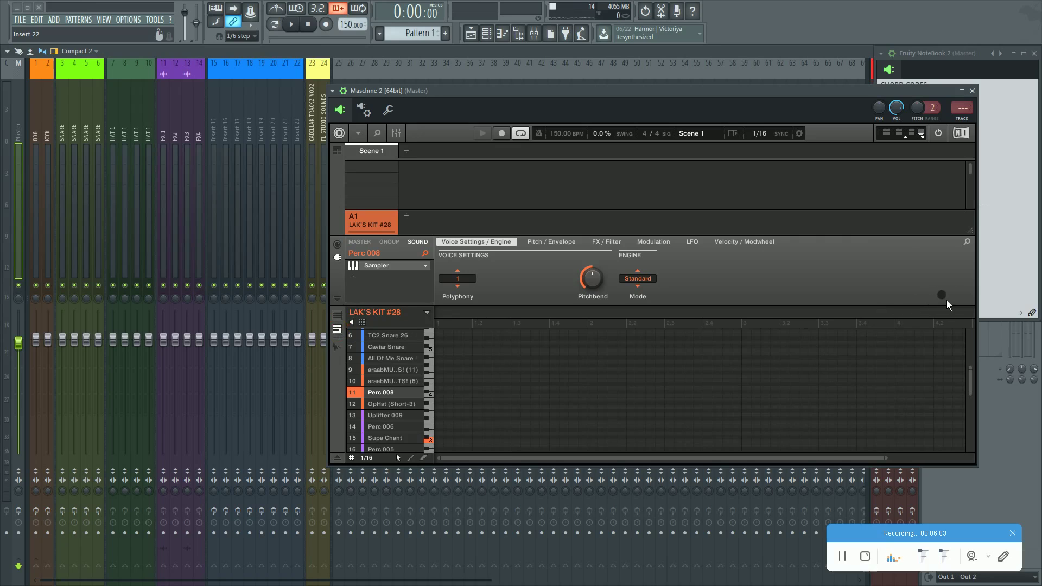
left_click(459, 406)
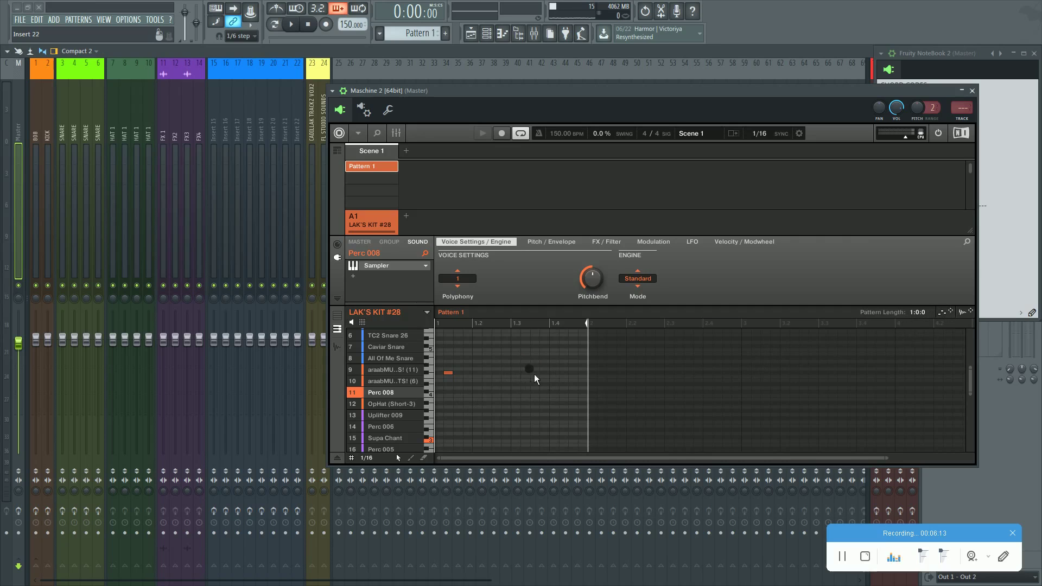
left_click_drag(533, 375, 404, 415)
- Drag the Maschine pattern's MIDI into the Channel rack as the LAKS MIDI channel
left_click(487, 34)
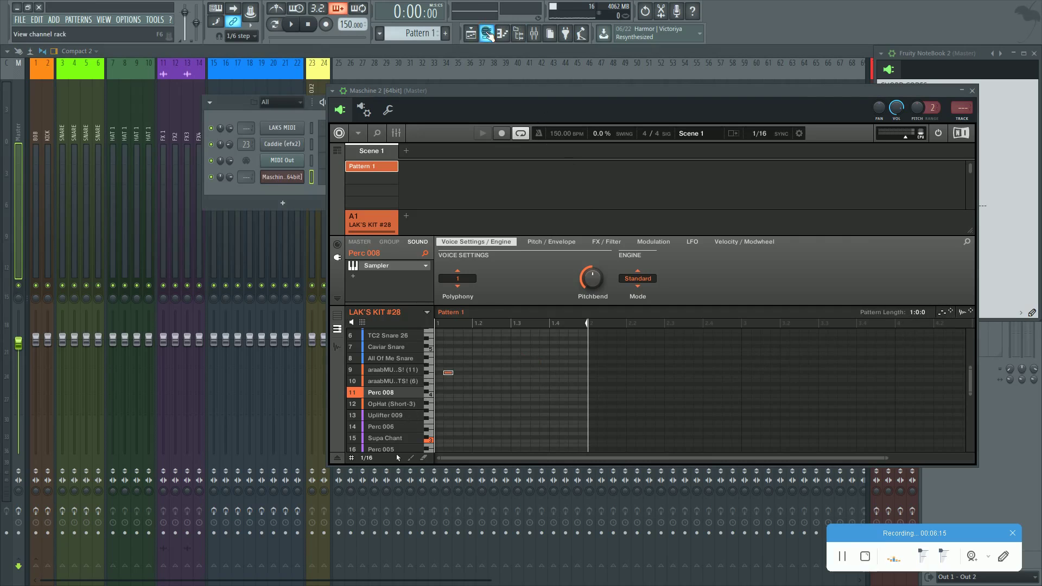
left_click_drag(239, 102, 59, 221)
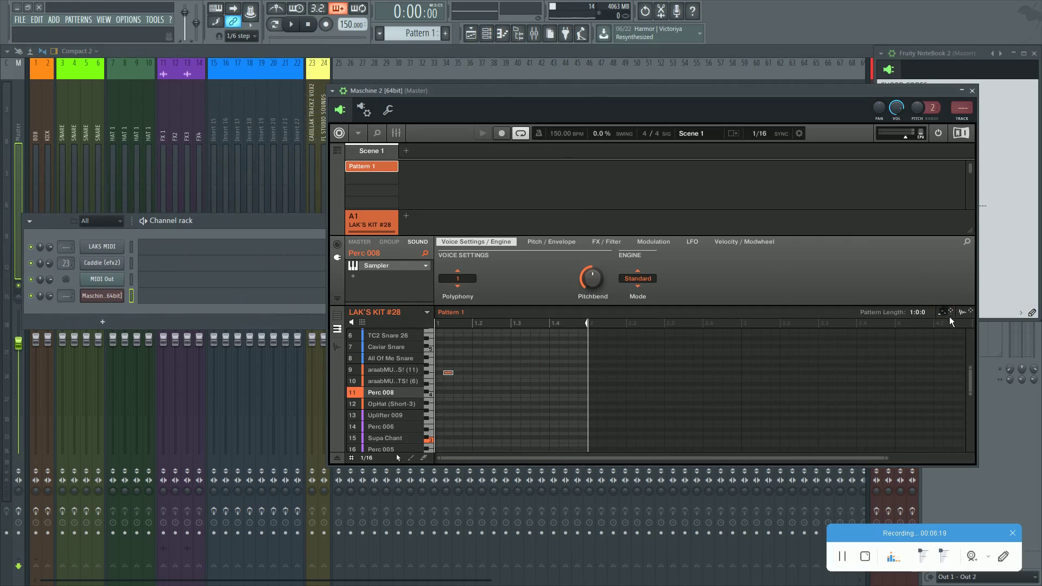
left_click_drag(949, 317, 105, 269)
right_click(110, 249)
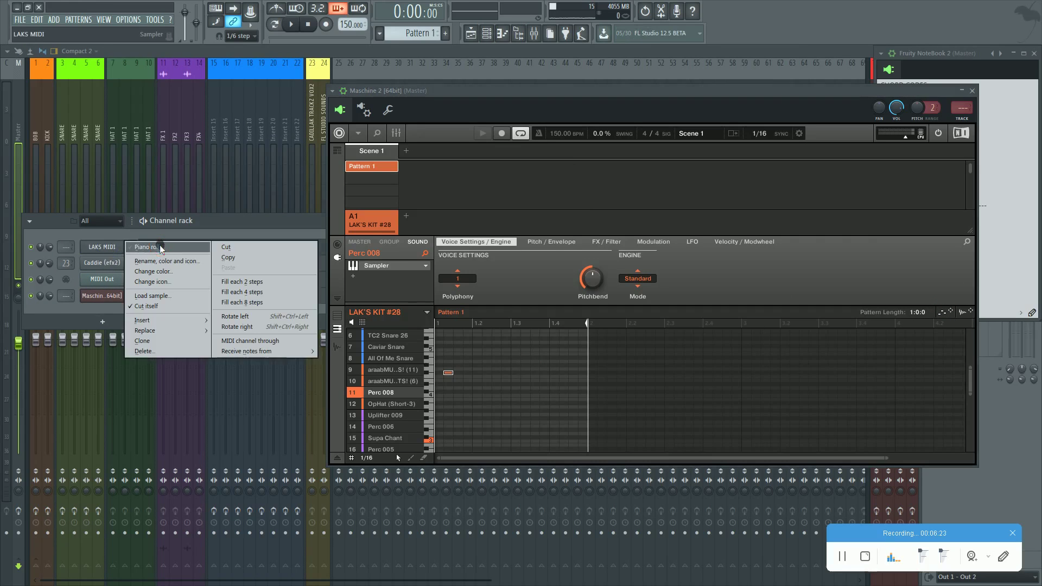
- Review the note in the LAKS MIDI piano roll, remove the F#6 note, and close it
left_click(154, 247)
left_click_drag(678, 91, 687, 411)
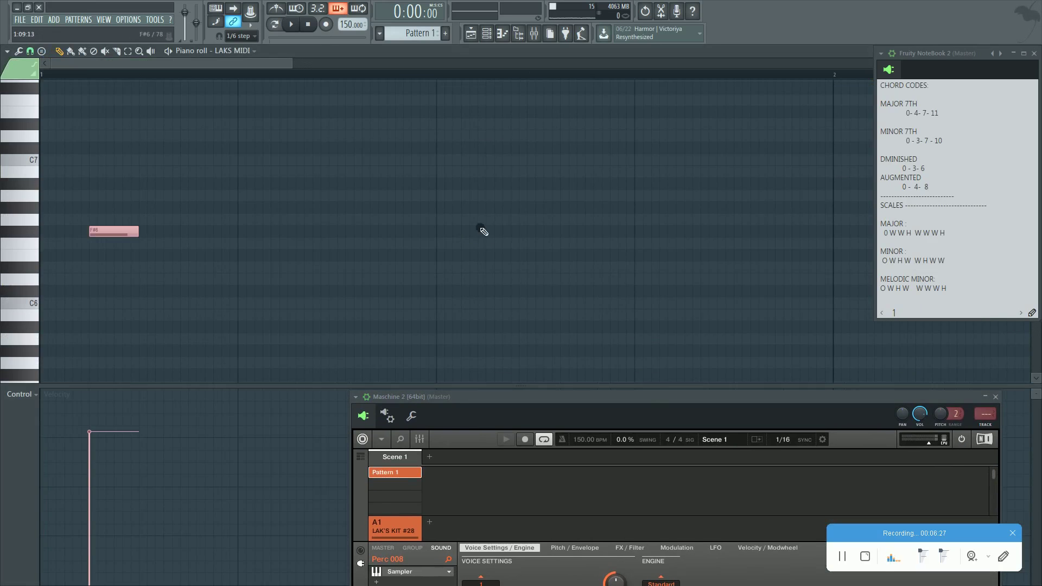
left_click_drag(647, 399, 604, 135)
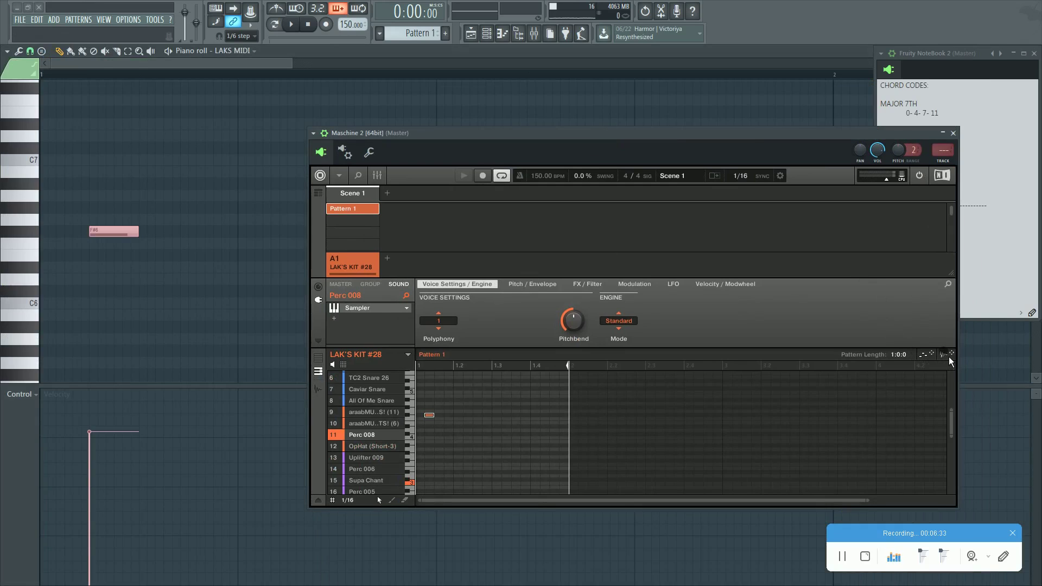
left_click(486, 419)
right_click(111, 231)
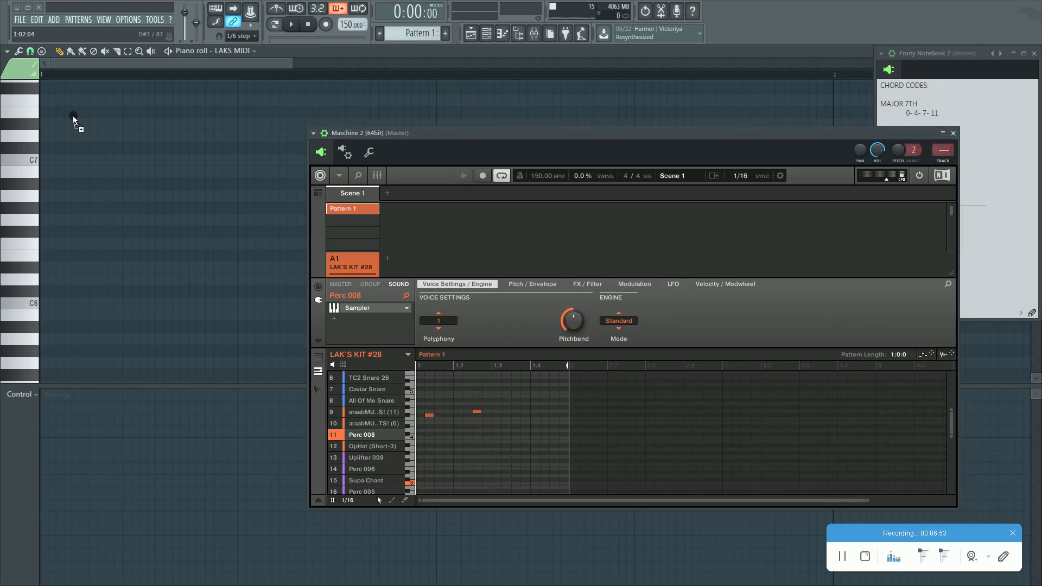
left_click(42, 103)
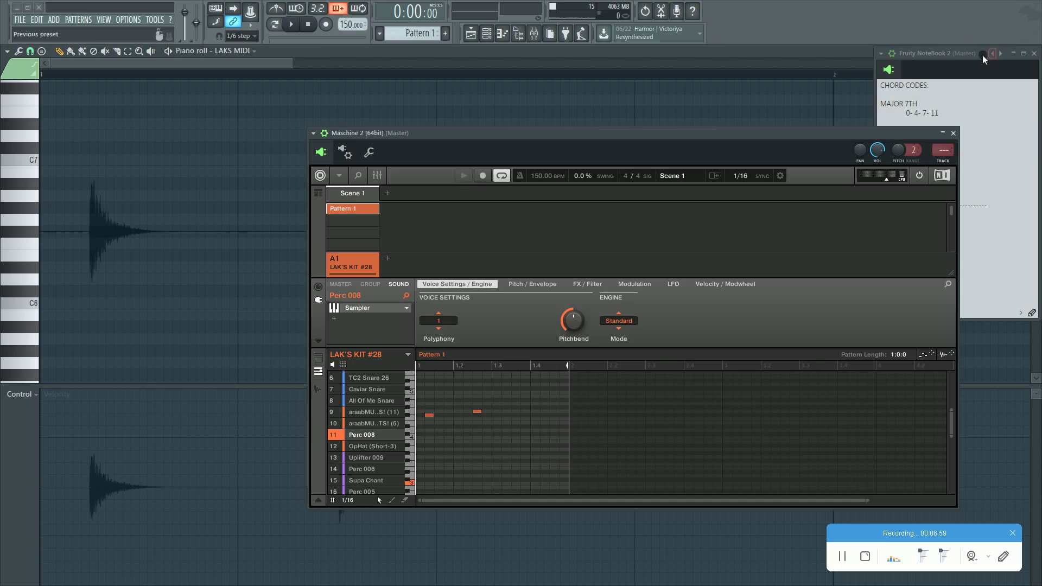
left_click_drag(944, 53, 825, 106)
left_click(1035, 51)
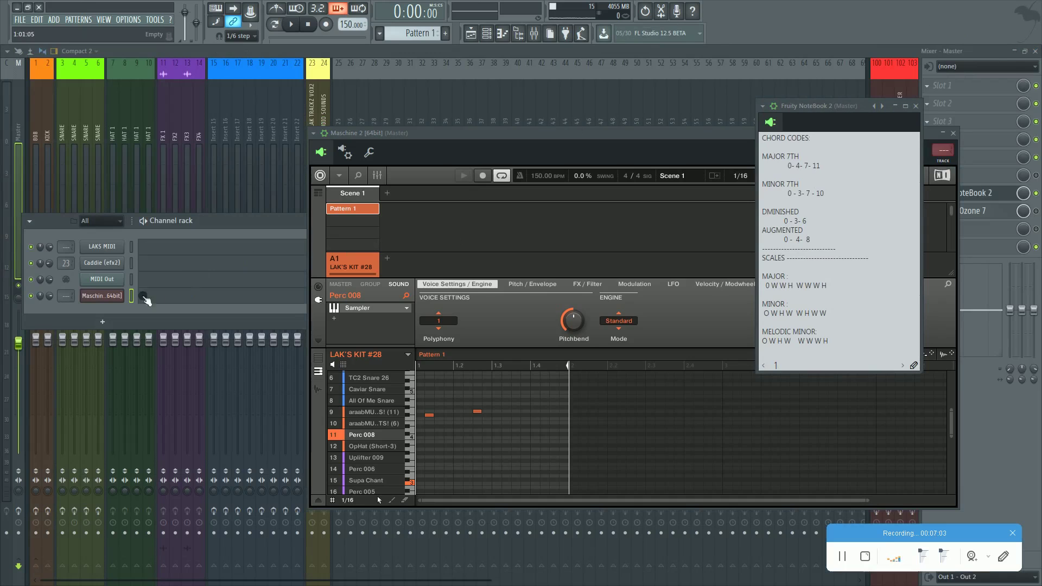
left_click(108, 221)
left_click(95, 228)
- Place the Perc 008 audio from Maschine as a clip on Playlist Track 3
key("F5")
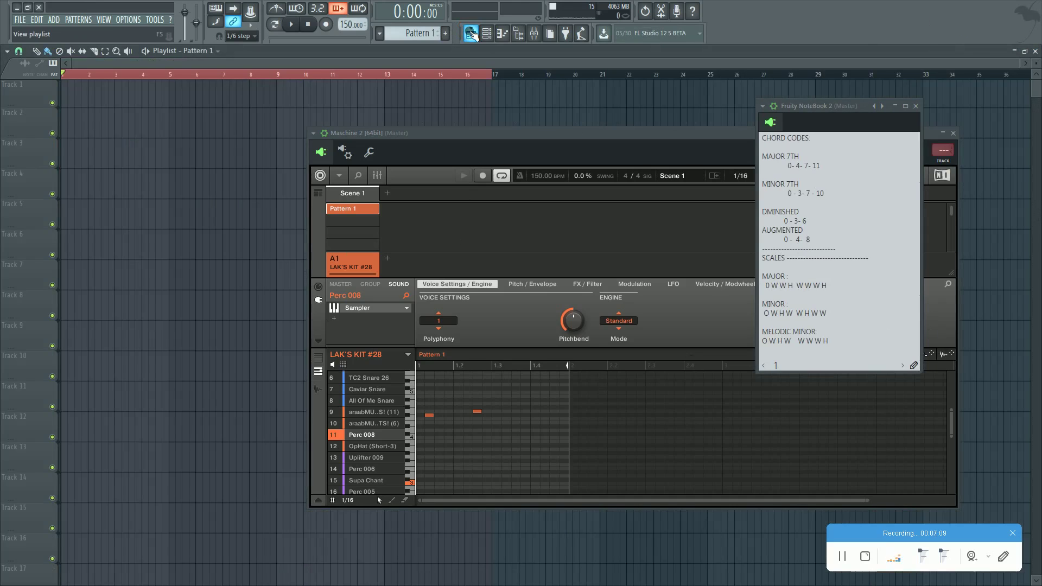
left_click(378, 500)
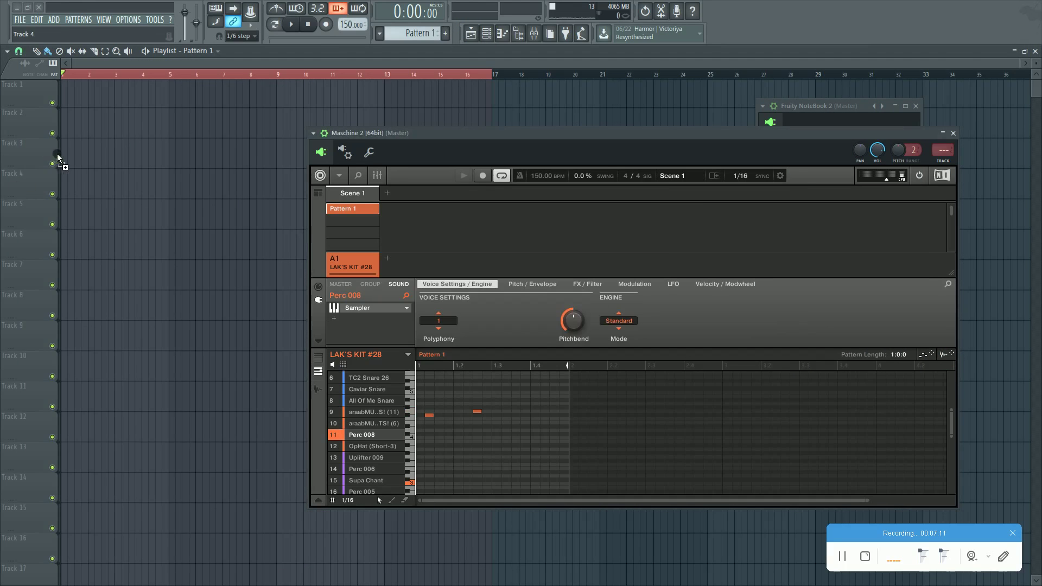
left_click_drag(63, 154, 64, 155)
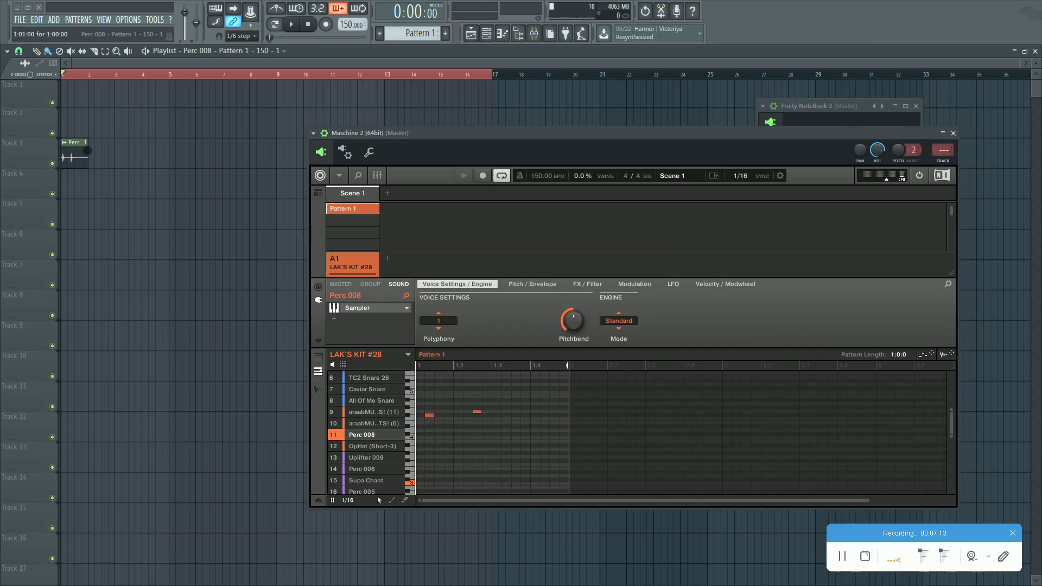
scroll(74, 77, "up", 5)
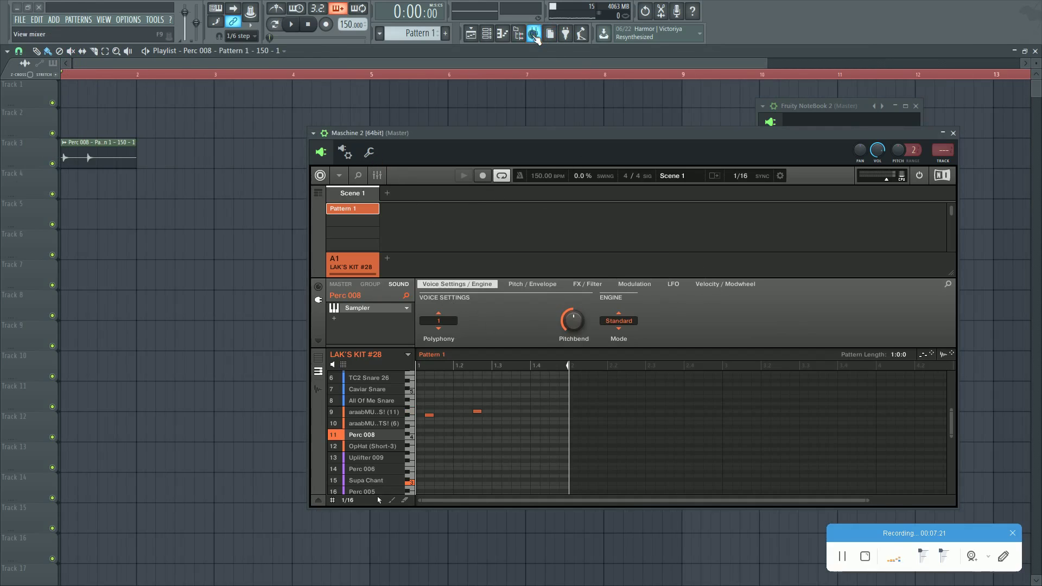
left_click(533, 33)
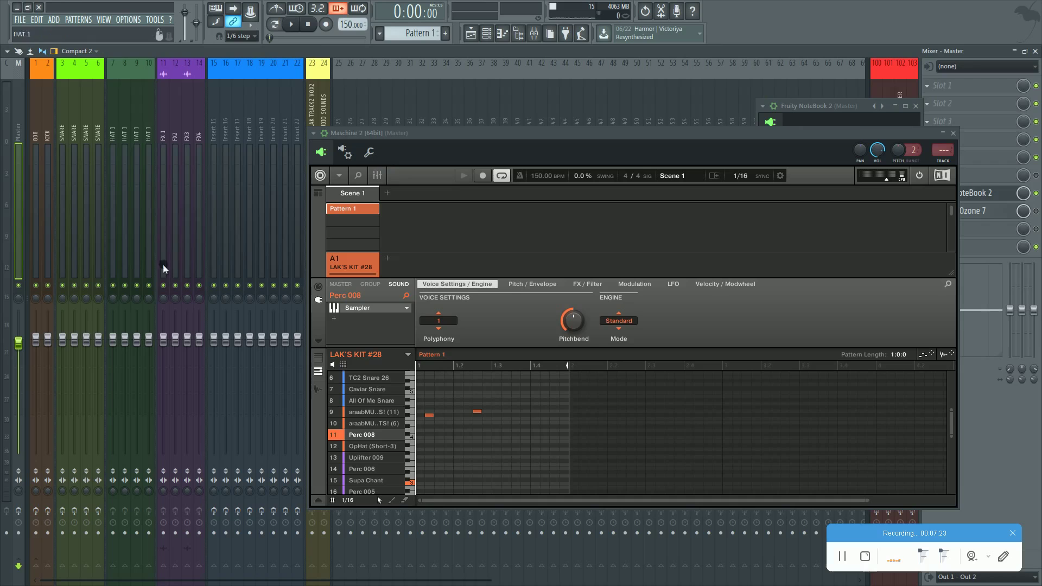
- Load Fruity parametric EQ 2 into the Master track's Slot 1, then close its window
left_click(120, 131)
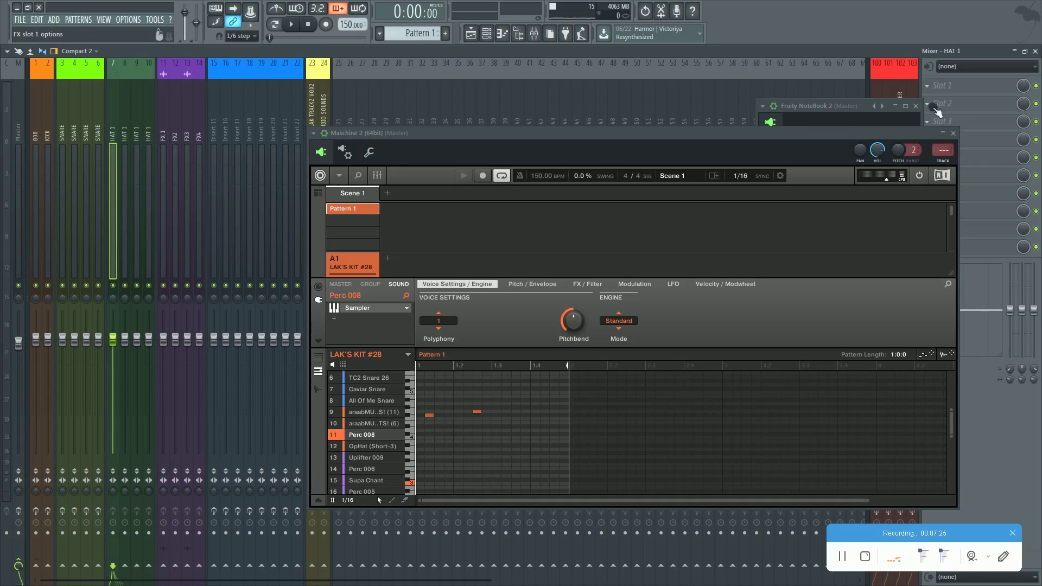
left_click(942, 133)
left_click(927, 85)
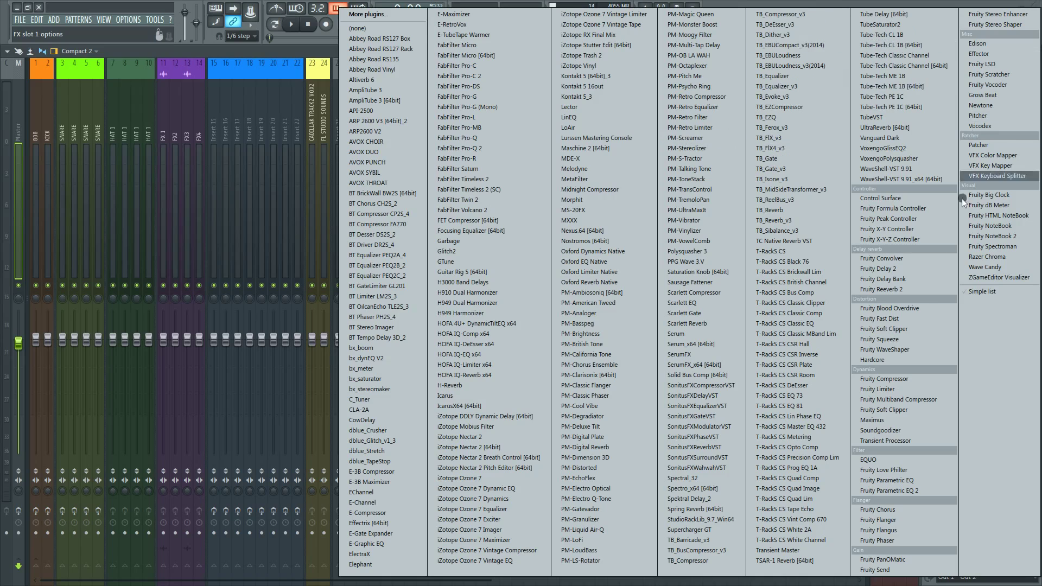
left_click(911, 490)
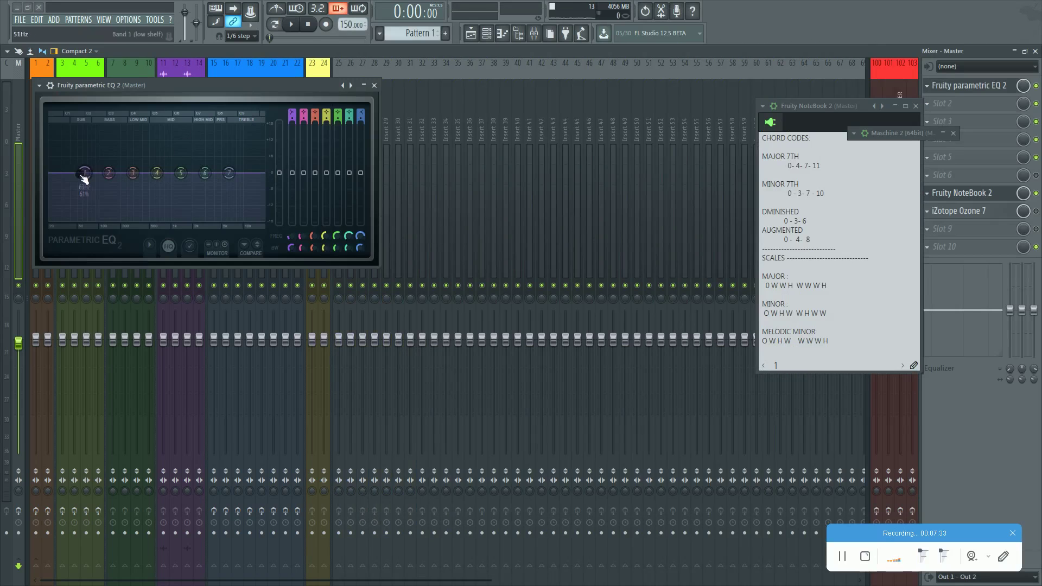
left_click_drag(231, 85, 502, 208)
left_click(645, 208)
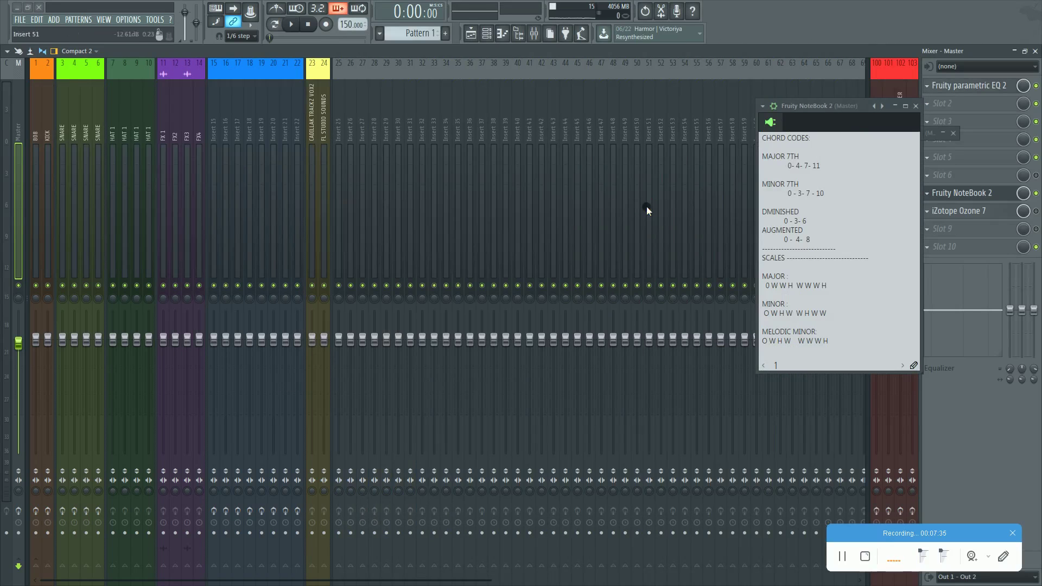